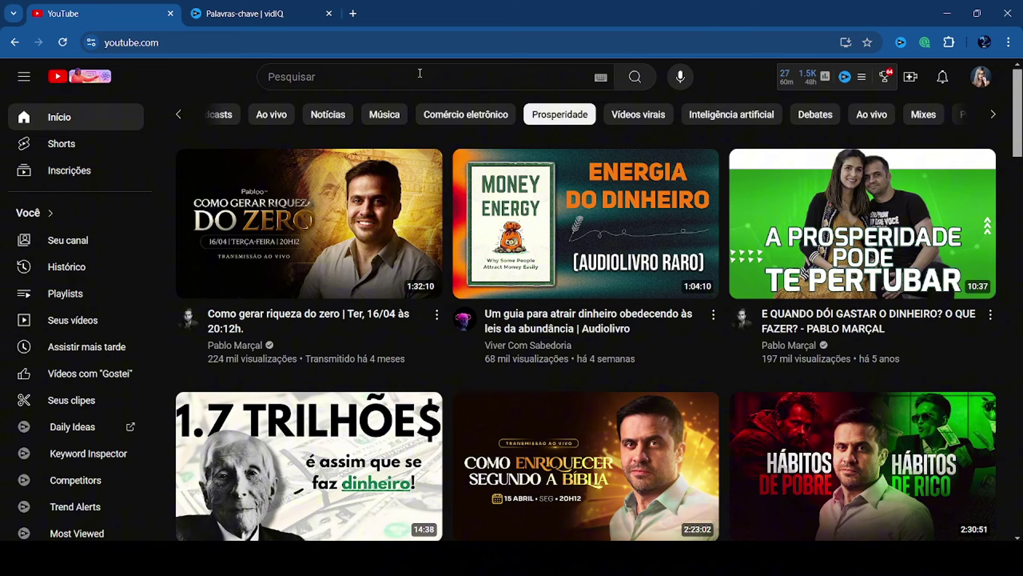
Enter "curso" as a YouTube search term and read the course topics it suggests.
left_click(397, 80)
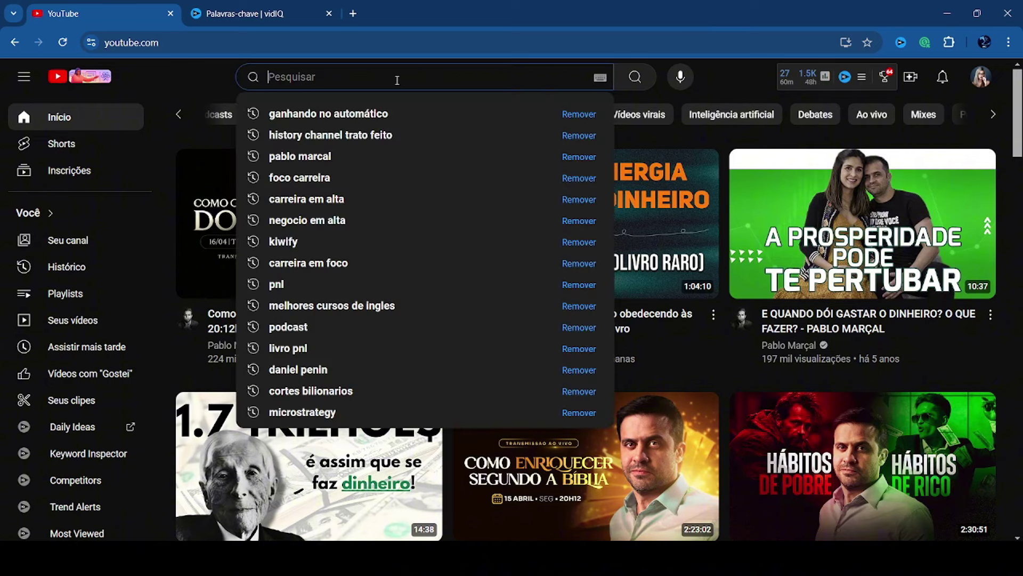
type("cur")
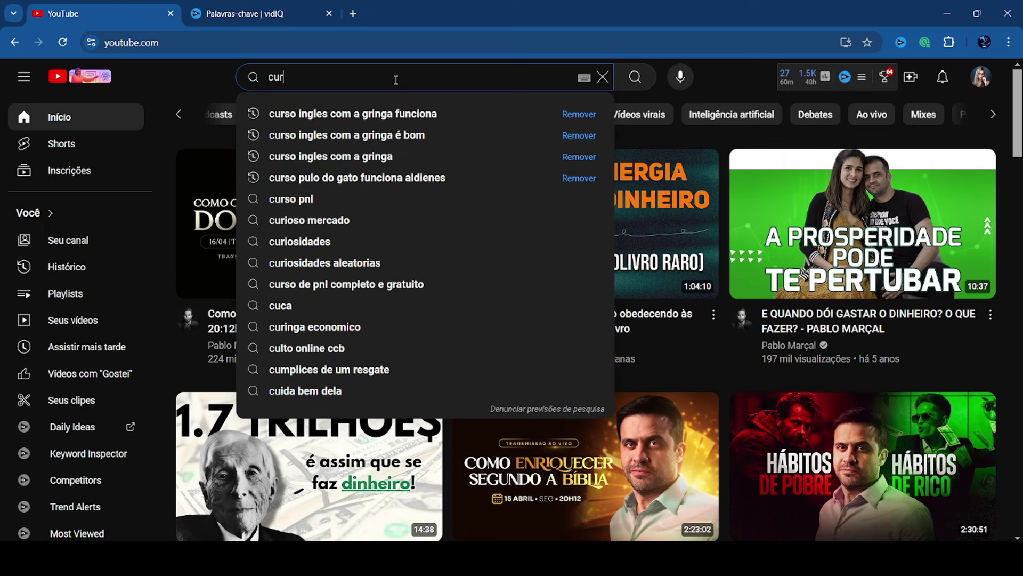
type("so")
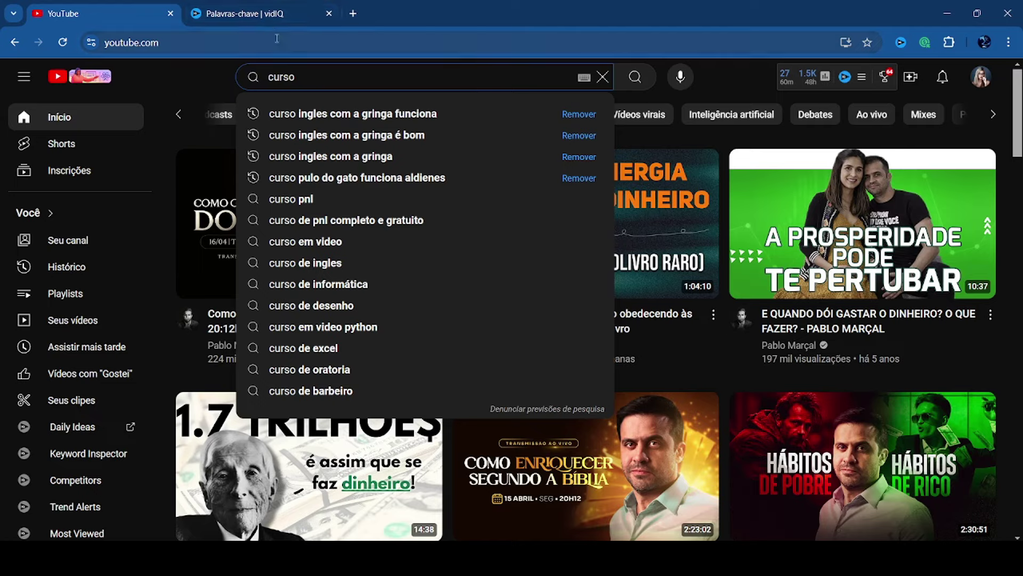
Switch to vidIQ, look up the keyword "curso pnl" and view its related keywords.
left_click(266, 21)
left_click(184, 172)
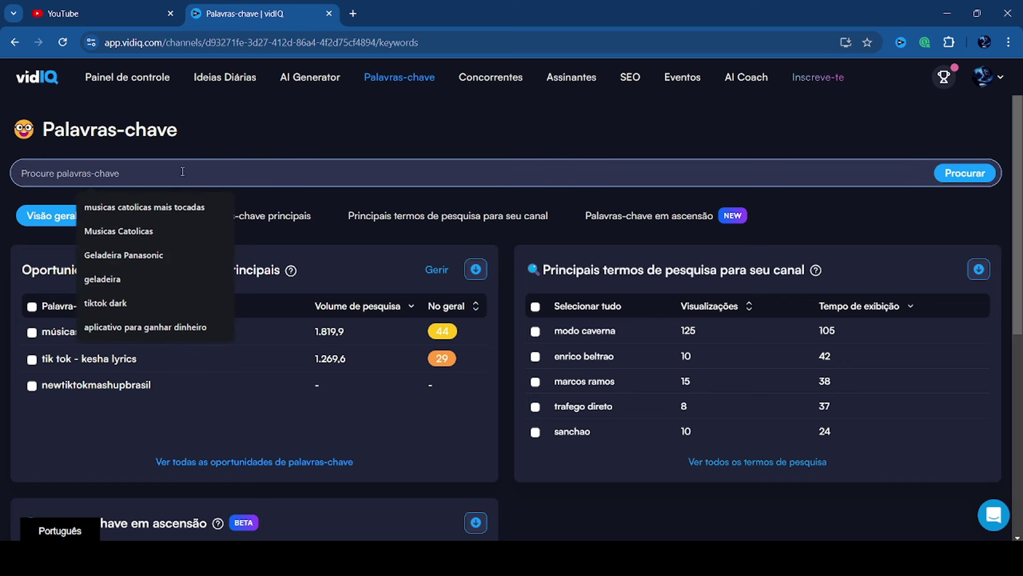
type("cur")
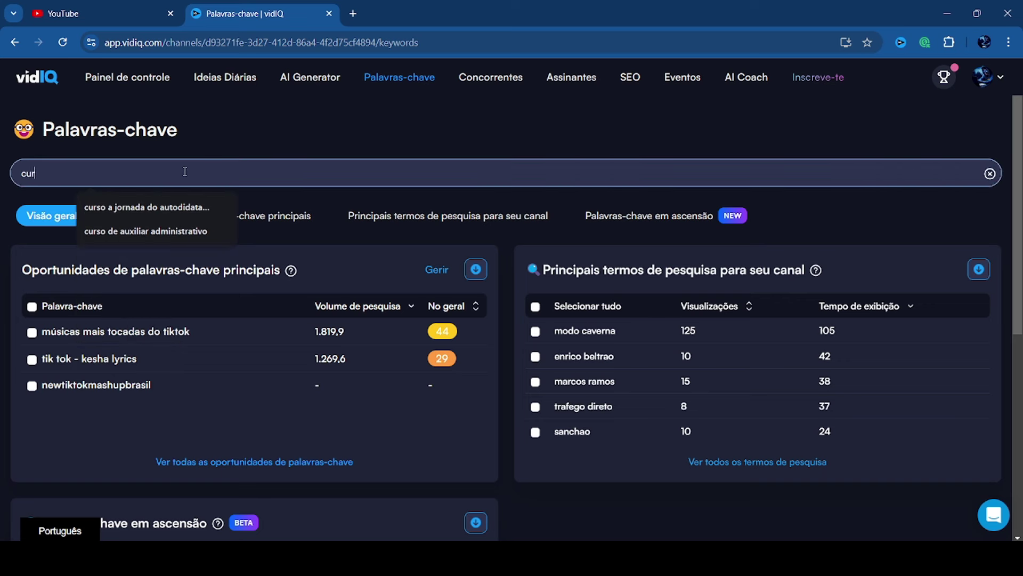
type("so pnl")
key("Return")
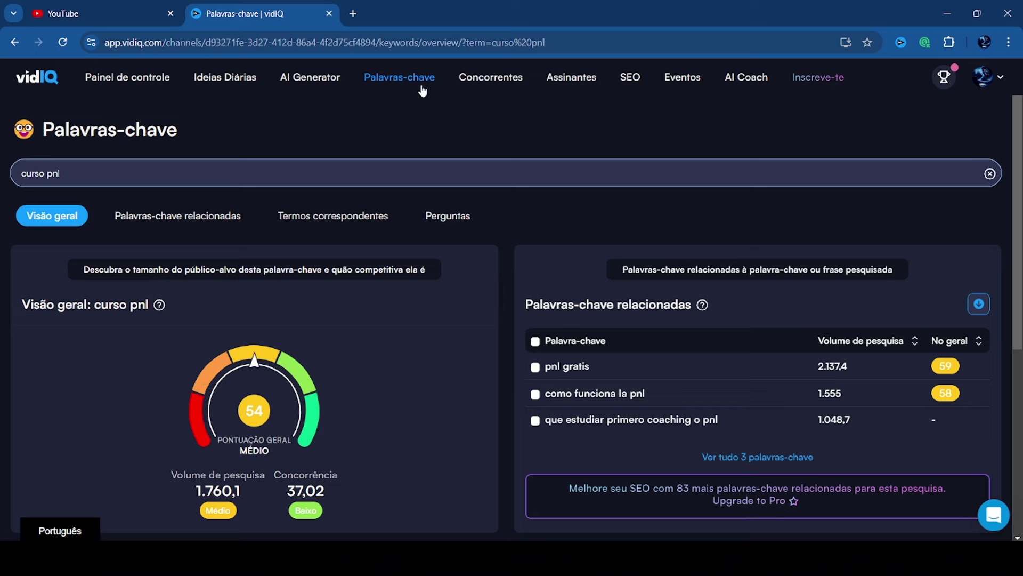
left_click(178, 216)
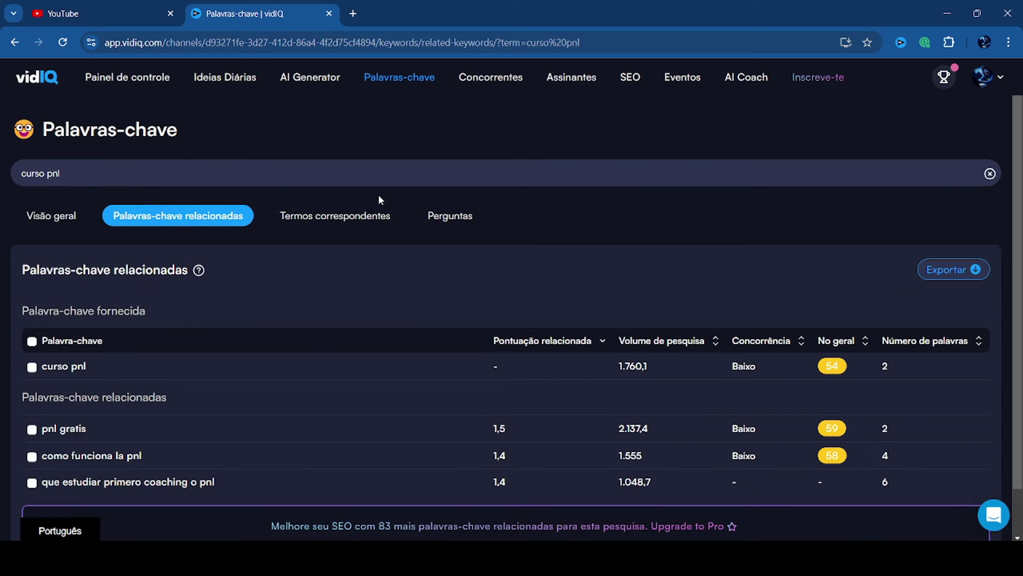
scroll(378, 195, "down", 1)
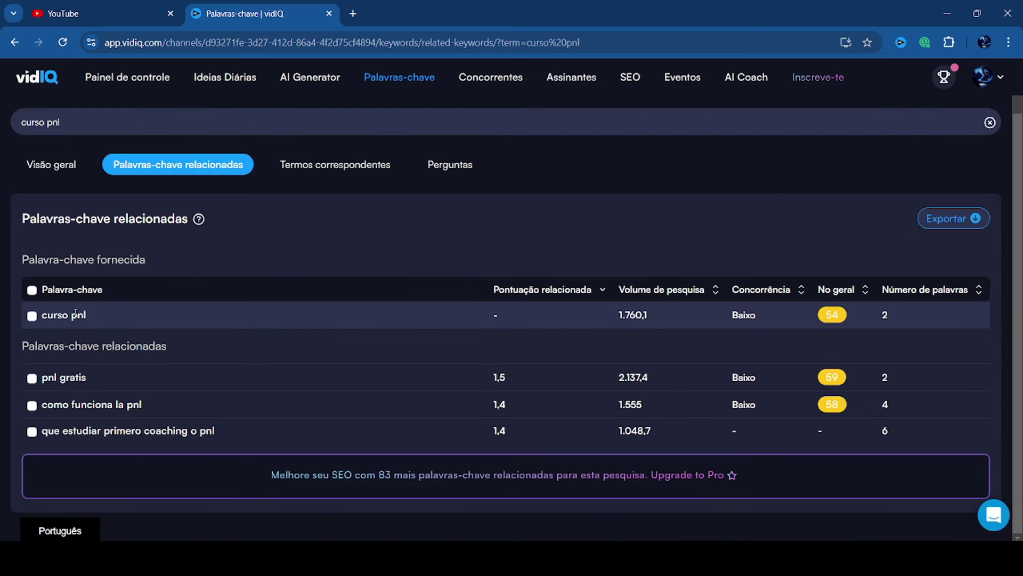
Change the keyword lookup to "curso de pnl" and view its related keywords.
left_click(47, 122)
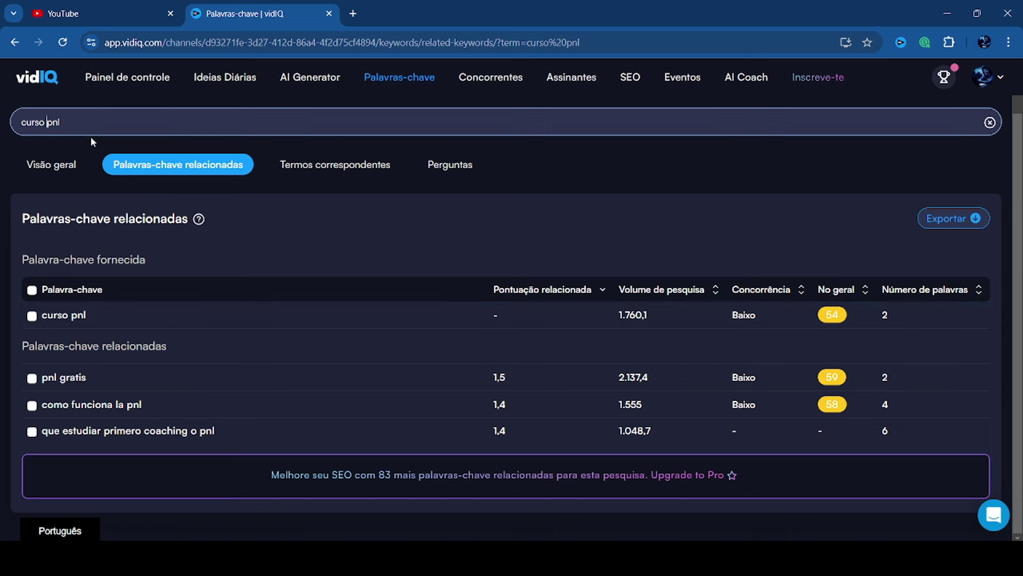
type("de")
key("Return")
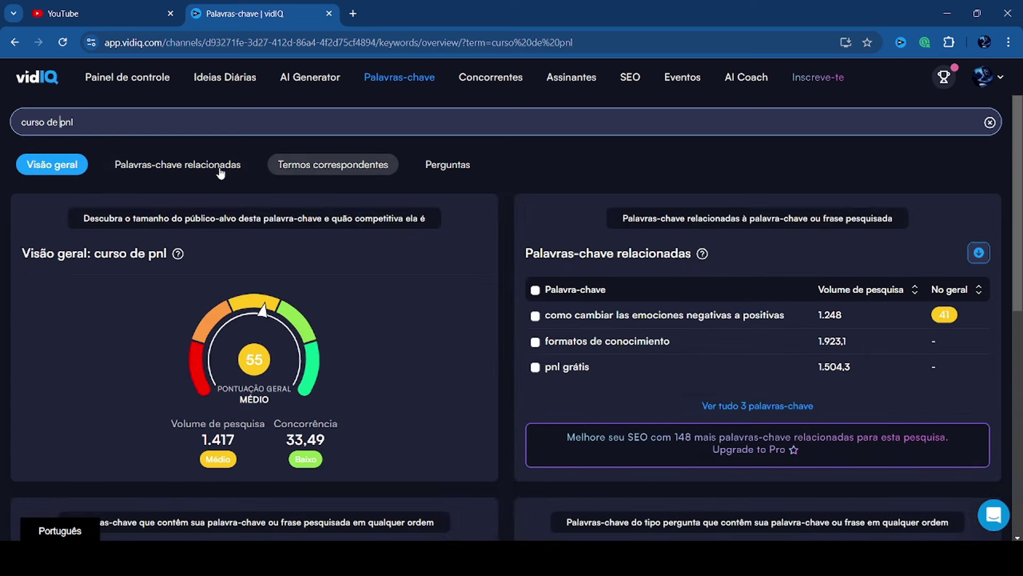
left_click(199, 168)
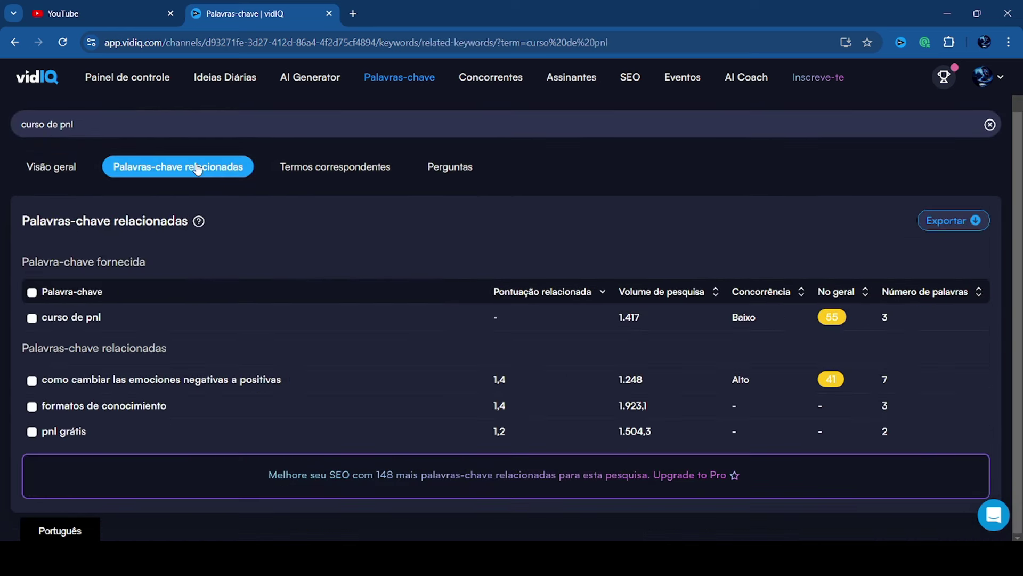
Switch to Hotmart's affiliate market, search for "pnl" and browse the products' ratings and commissions.
mouse_move(560, 298)
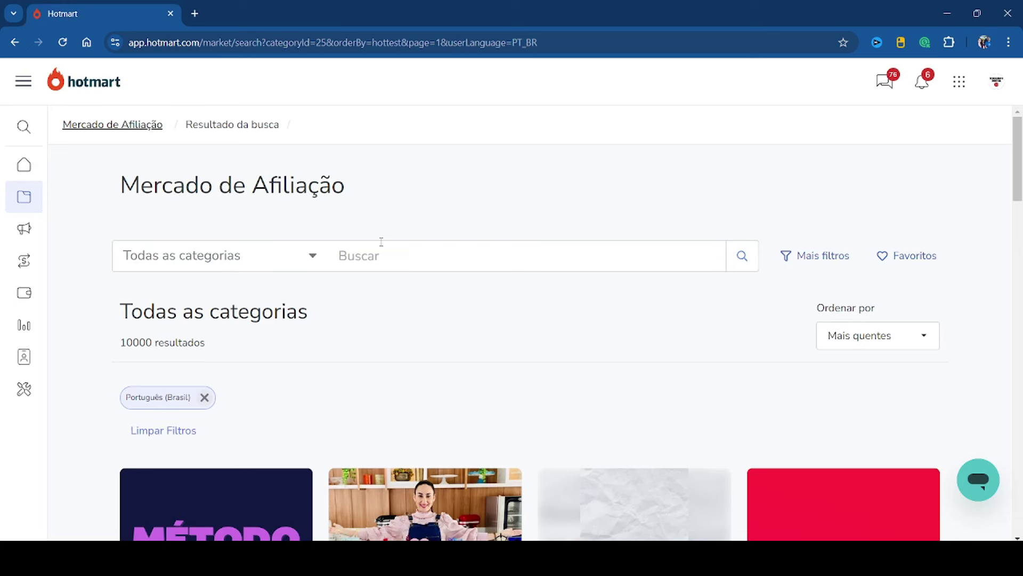
left_click(380, 246)
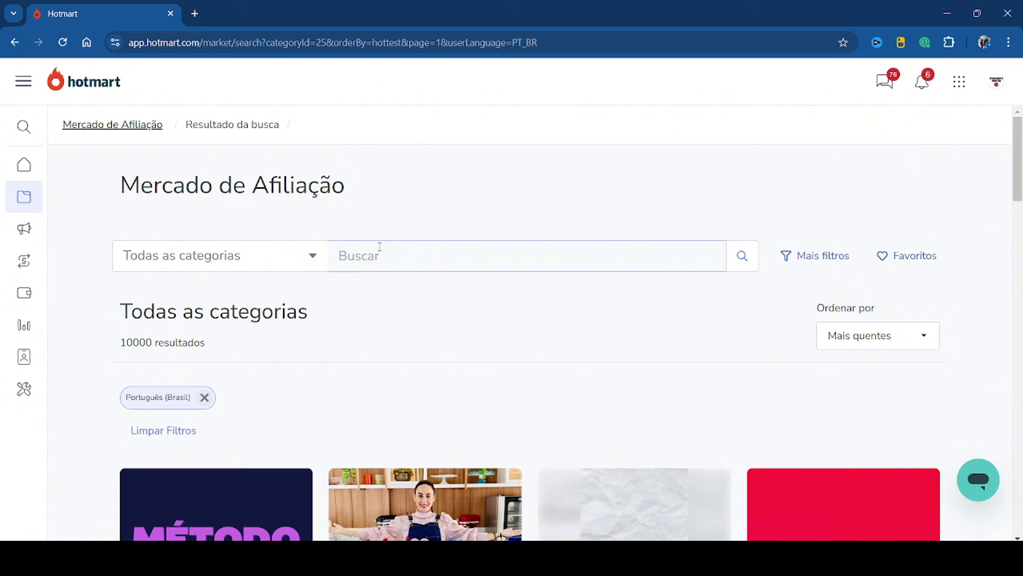
type("pnl")
key("Return")
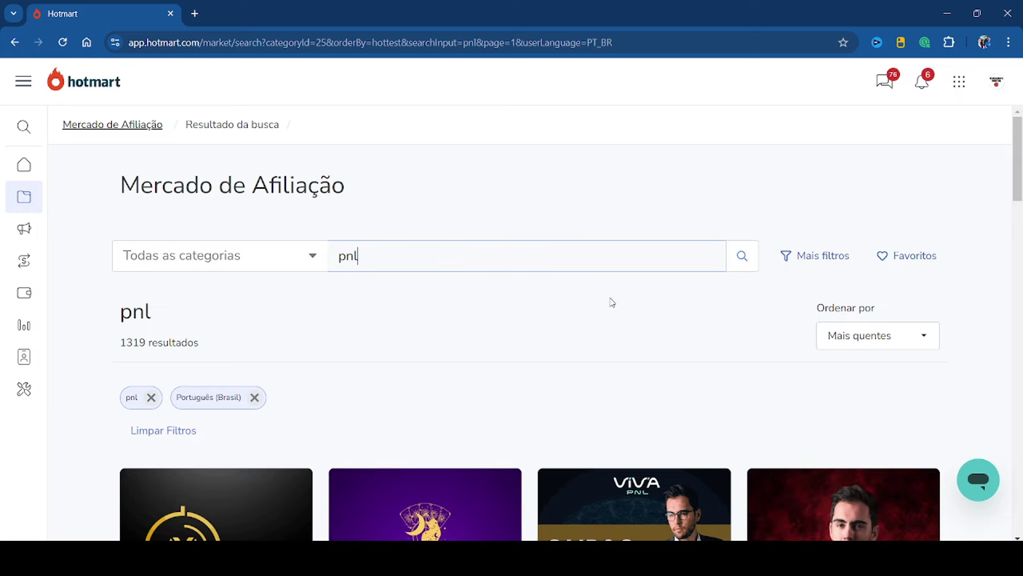
scroll(705, 318, "down", 6)
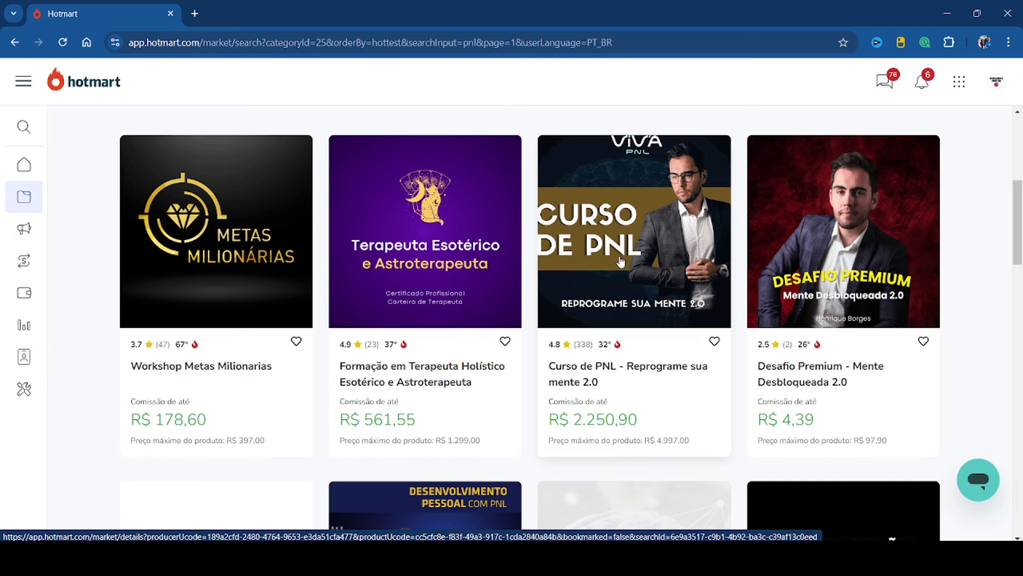
scroll(621, 261, "down", 1)
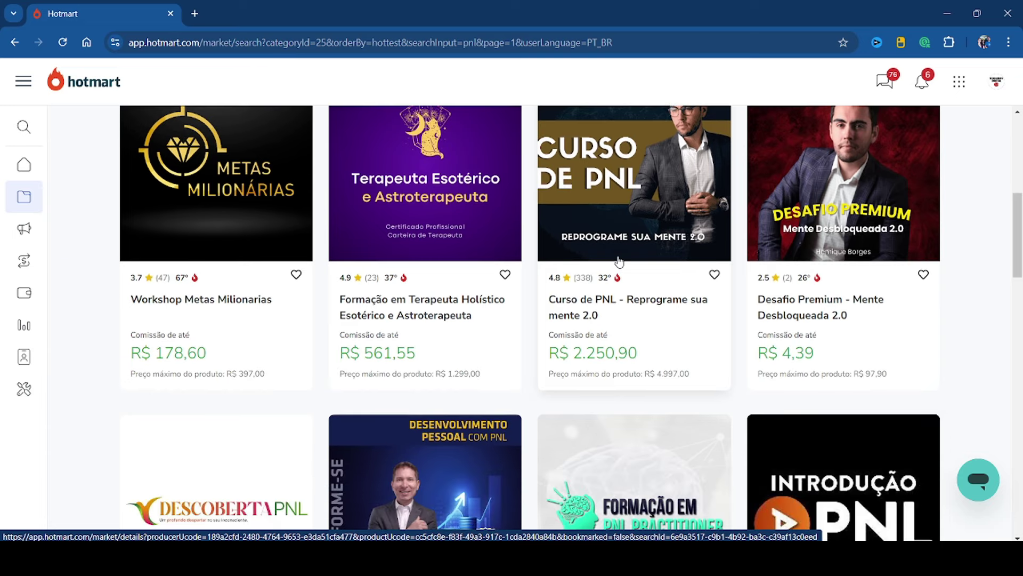
scroll(618, 261, "down", 3)
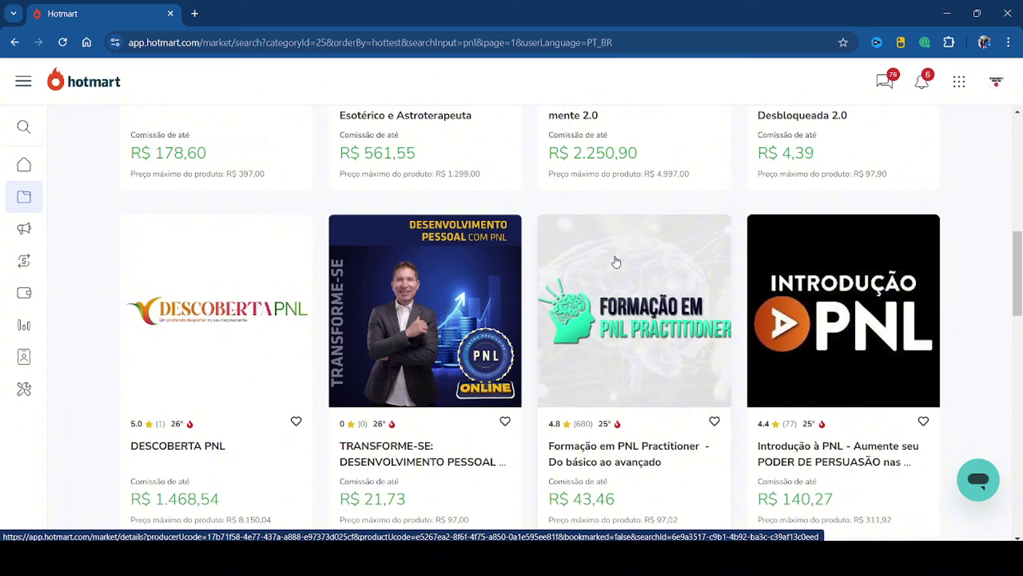
scroll(613, 260, "down", 2)
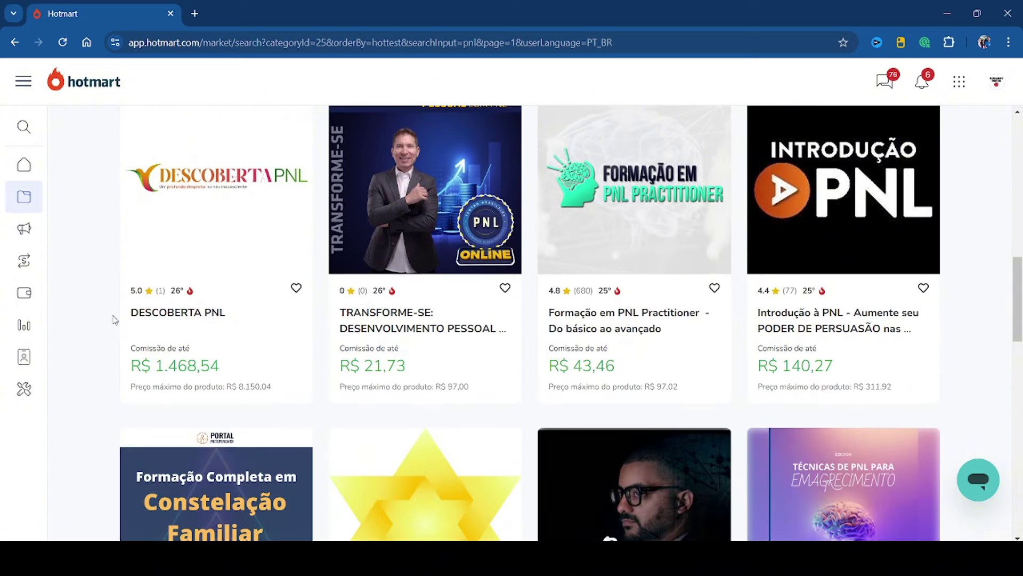
Copy the product name "DESCOBERTA PNL" from its card in the search results.
left_click_drag(113, 320, 210, 327)
right_click(210, 325)
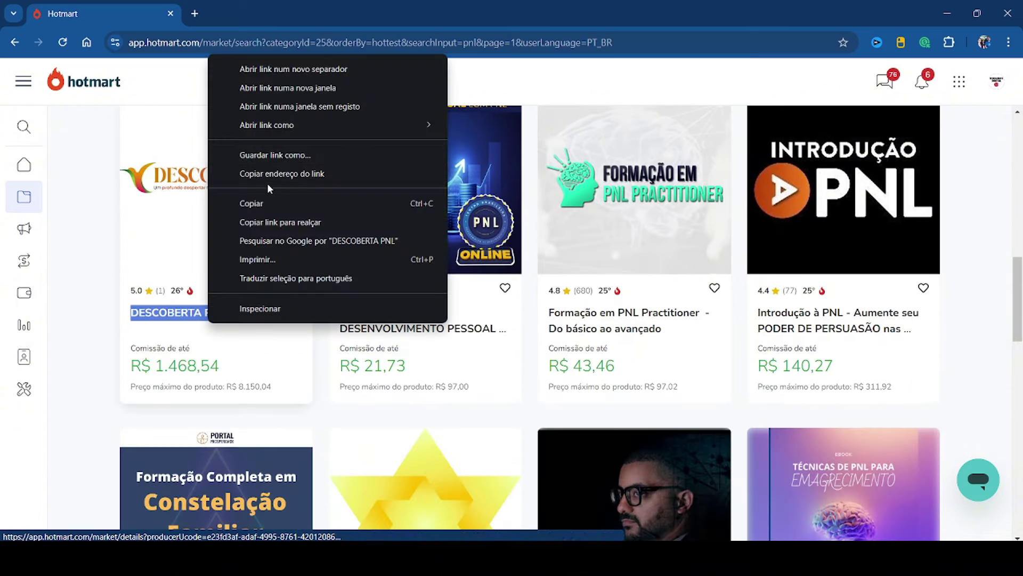
left_click(265, 203)
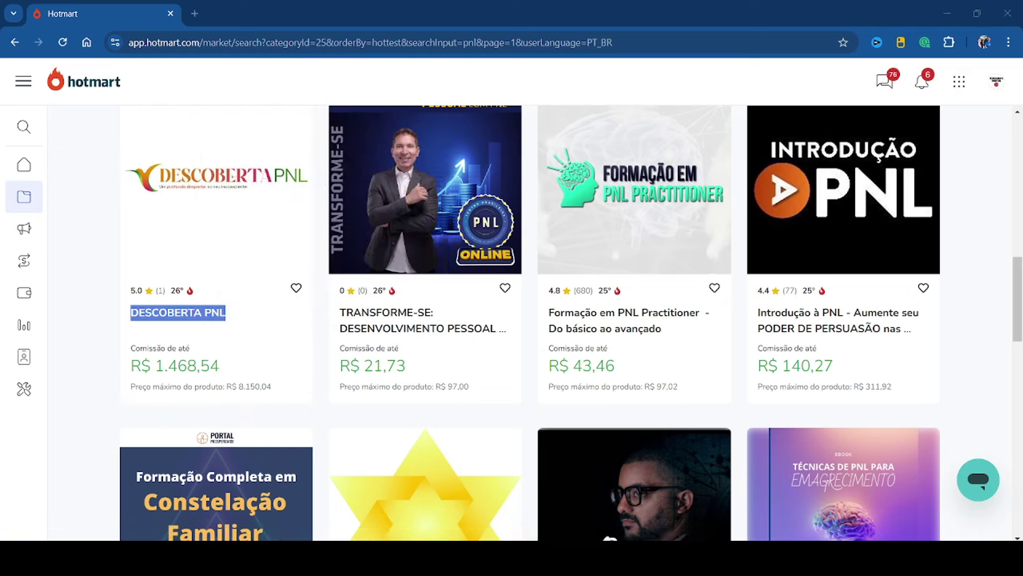
Switch to vidIQ, replace the keyword with the copied "descoberta pnl" and view its related keywords.
key("alt+Tab")
left_click_drag(173, 121, 1, 121)
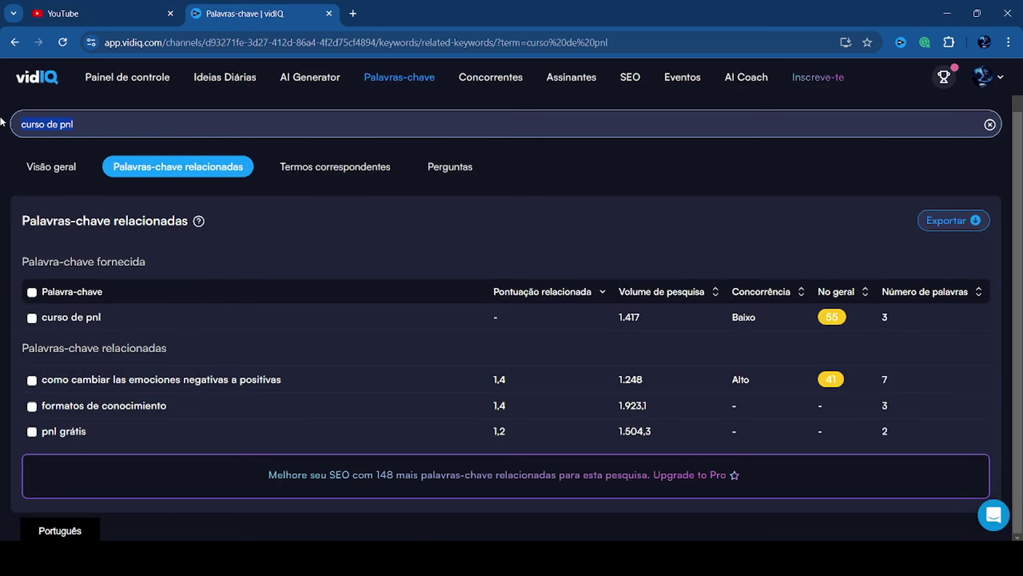
key("ctrl+v")
key("Return")
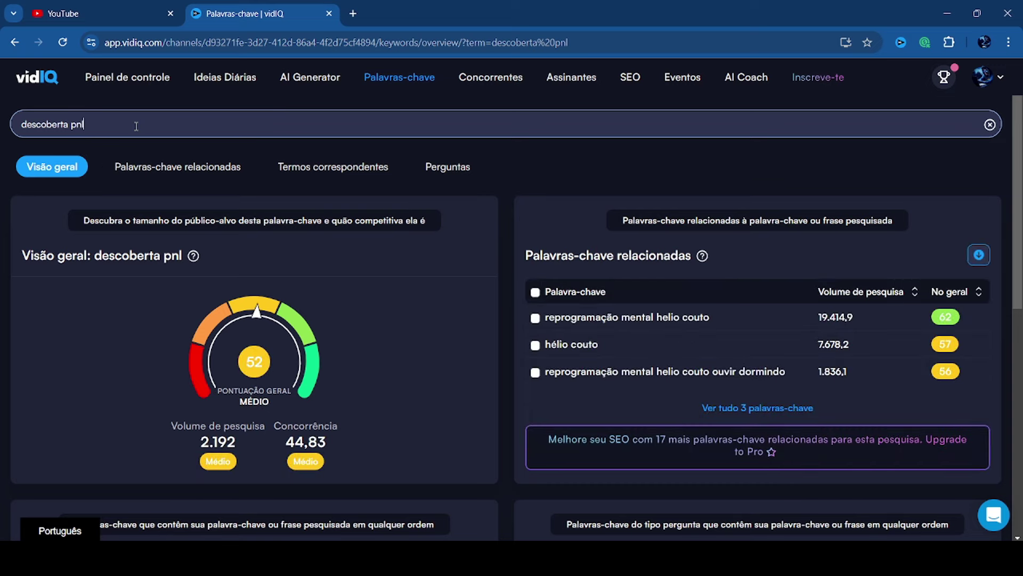
left_click(178, 167)
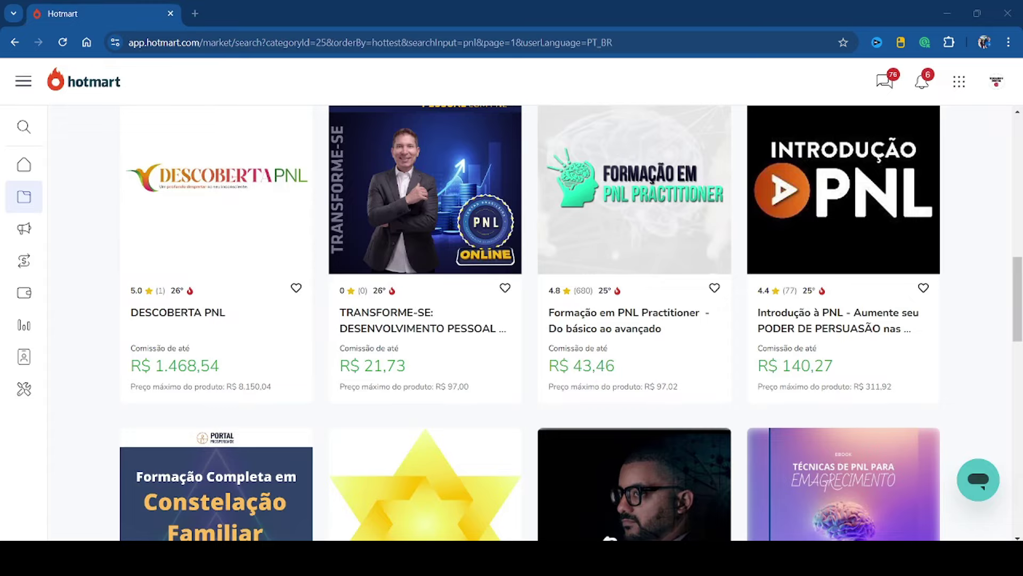
Switch to YouTube and extend the search term to "curso de a" to read the suggested course topics.
scroll(245, 254, "up", 8)
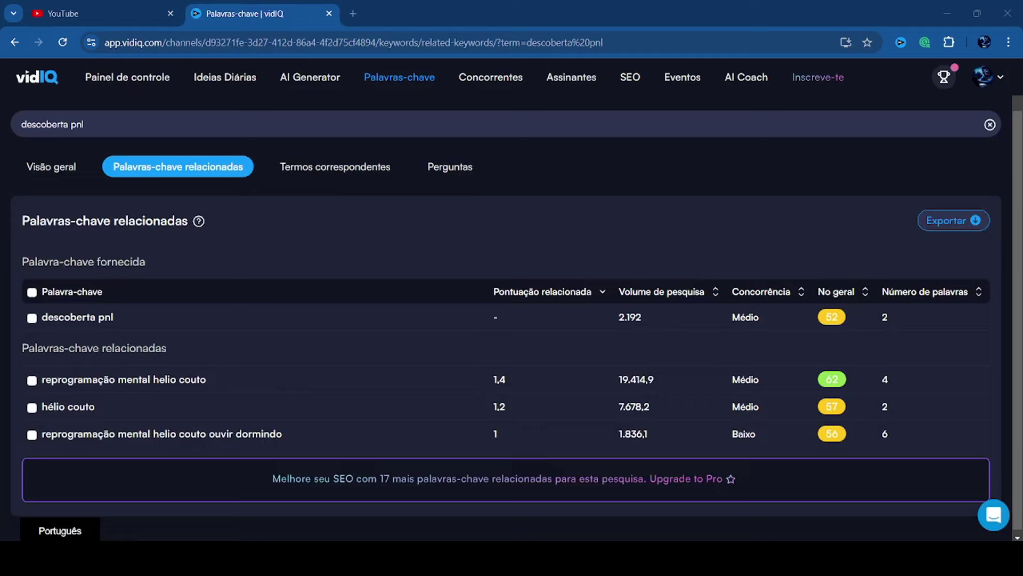
left_click(101, 13)
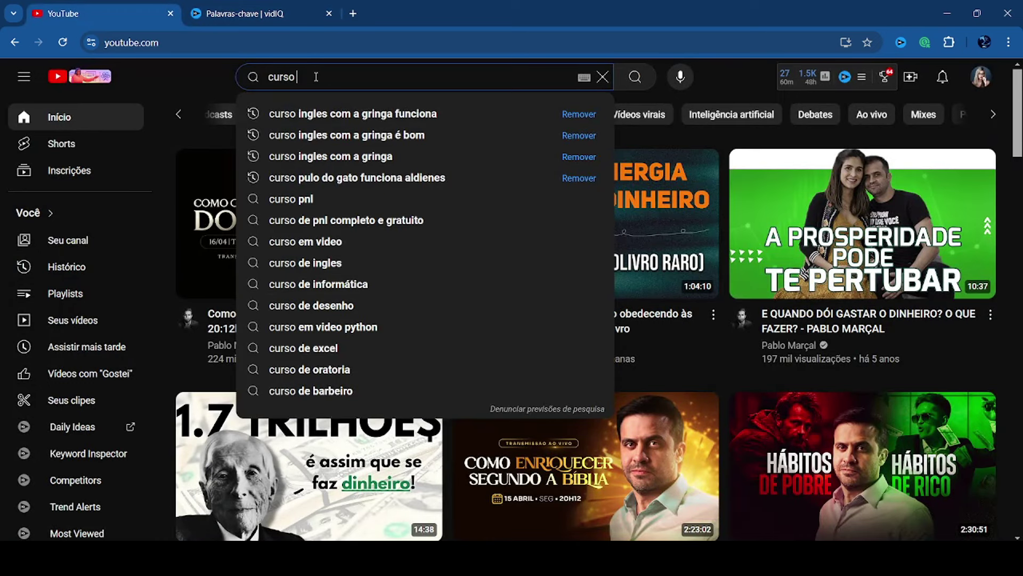
type("de")
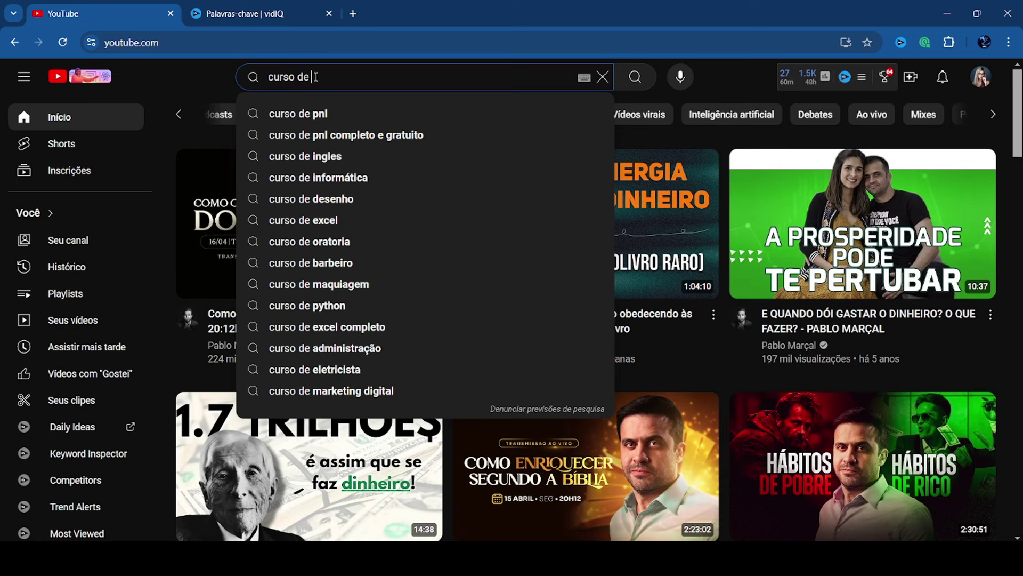
type(" a")
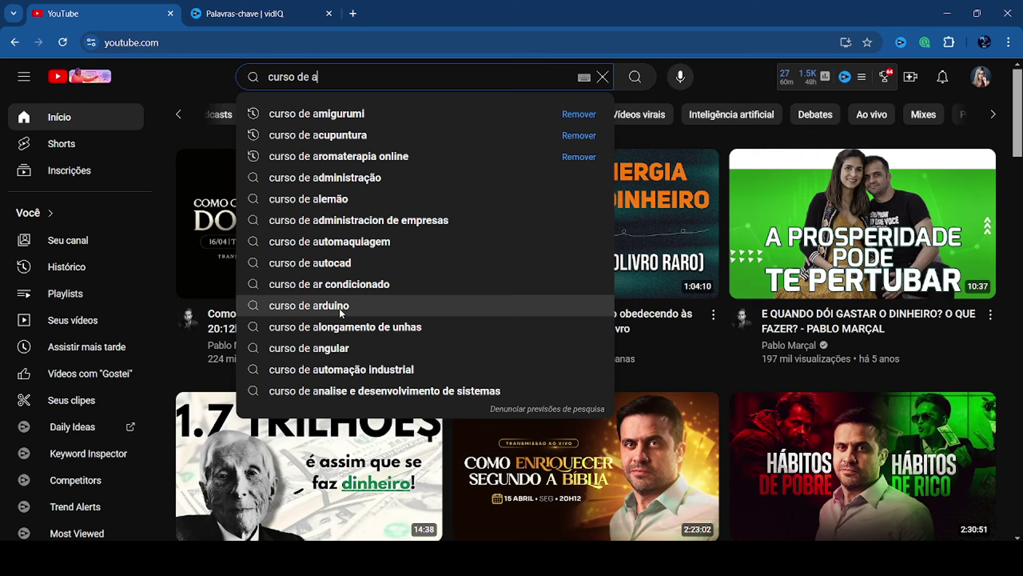
Switch to vidIQ, look up the keyword "curso de arduino" and view its related keywords.
left_click(245, 14)
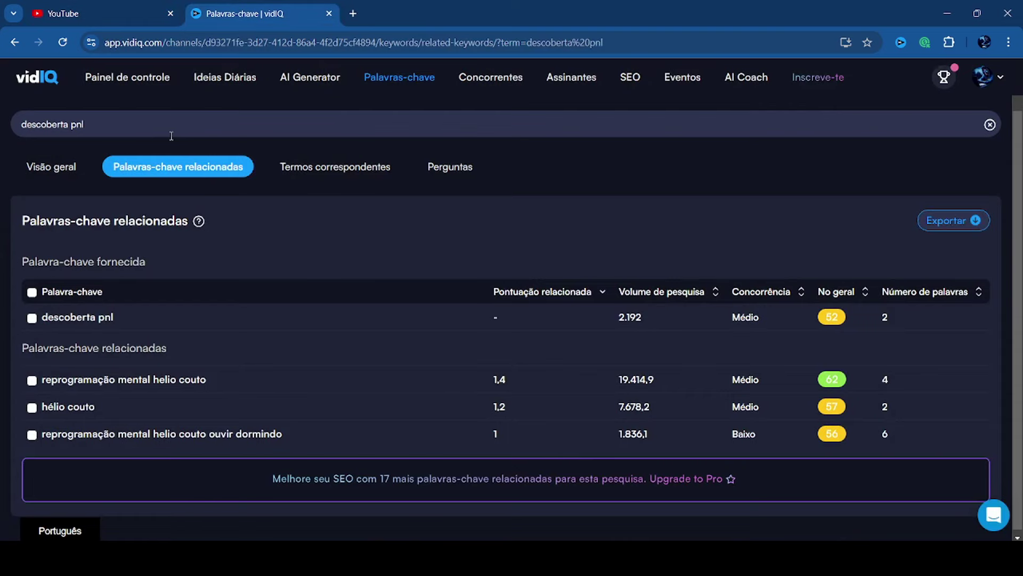
left_click_drag(114, 124, 12, 122)
type("curso de ard")
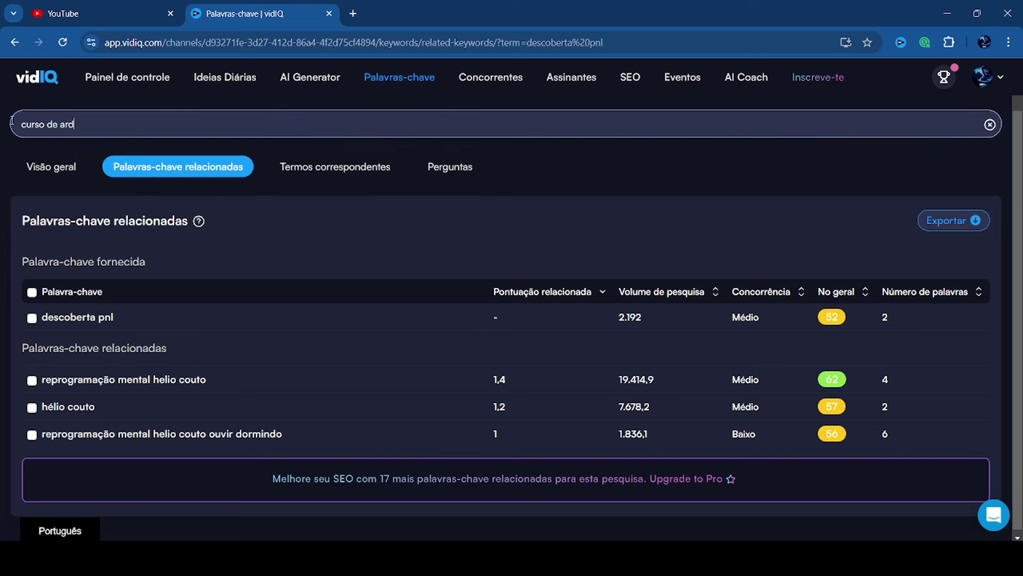
type("uino")
key("Return")
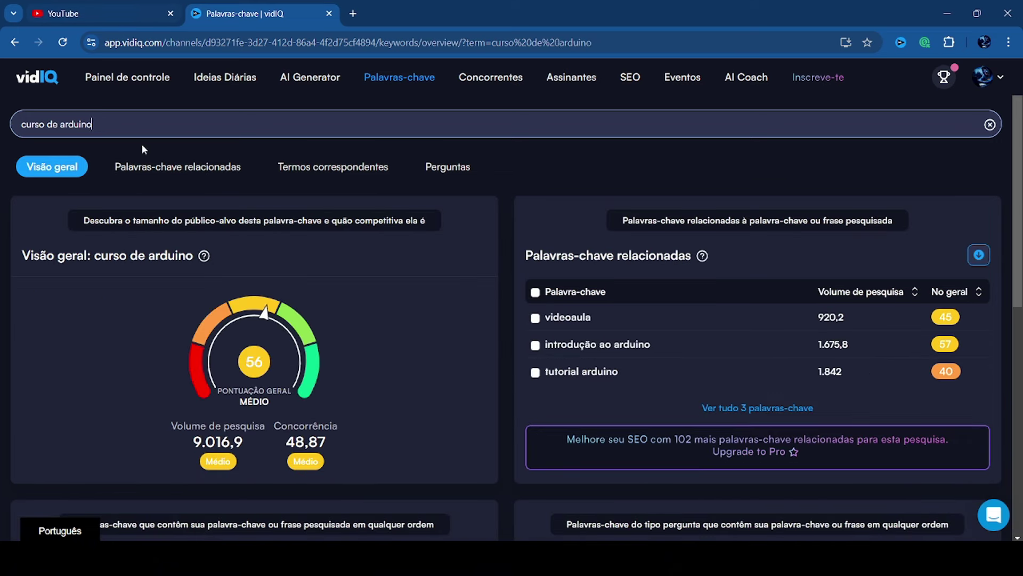
left_click(177, 167)
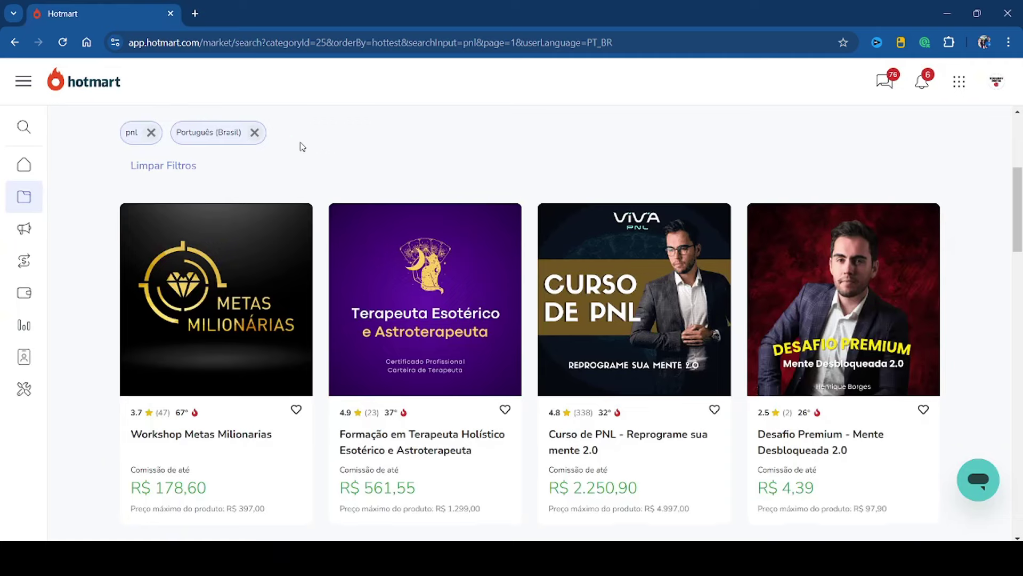
Switch to Hotmart's affiliate market, search for "arduino" instead of "pnl" and browse the products' commissions.
scroll(302, 146, "up", 5)
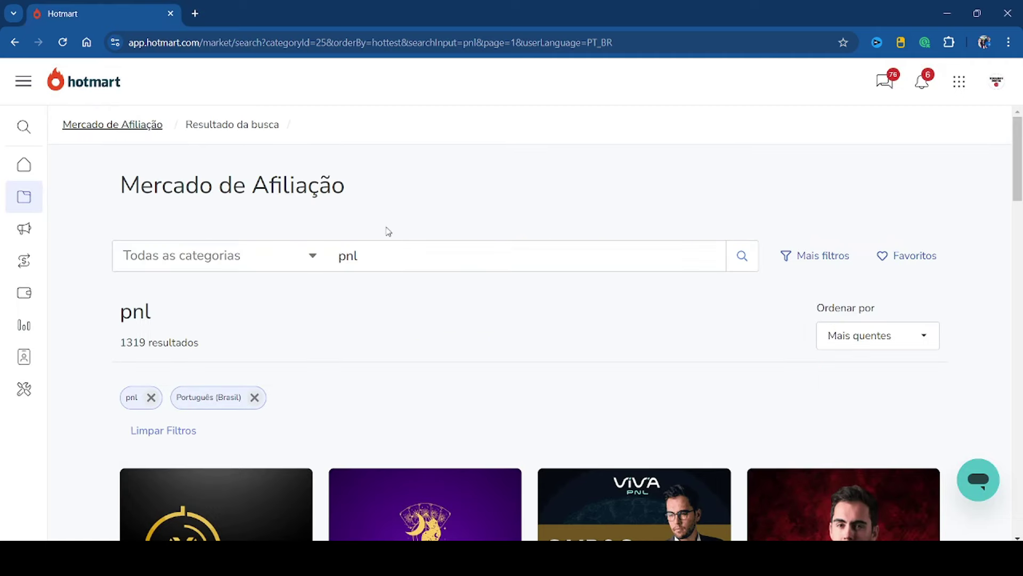
left_click_drag(373, 256, 314, 259)
type("ar")
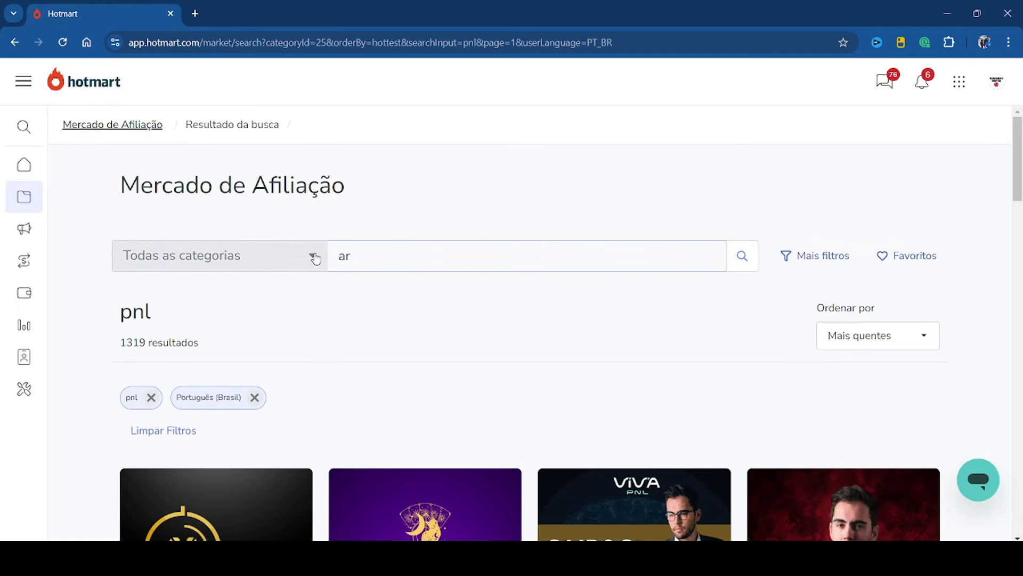
type("duino")
key("Return")
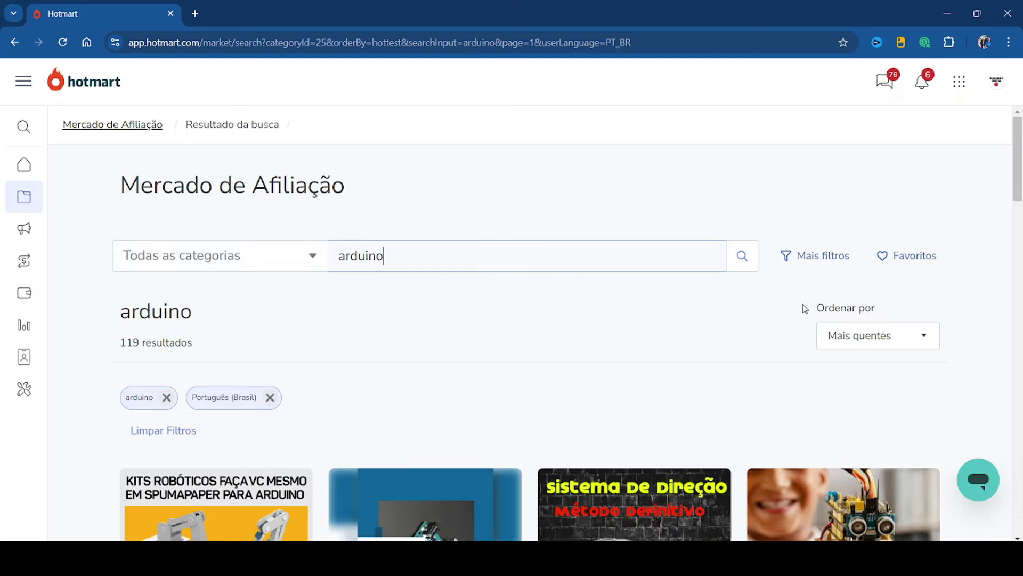
scroll(765, 302, "down", 5)
scroll(765, 302, "down", 1)
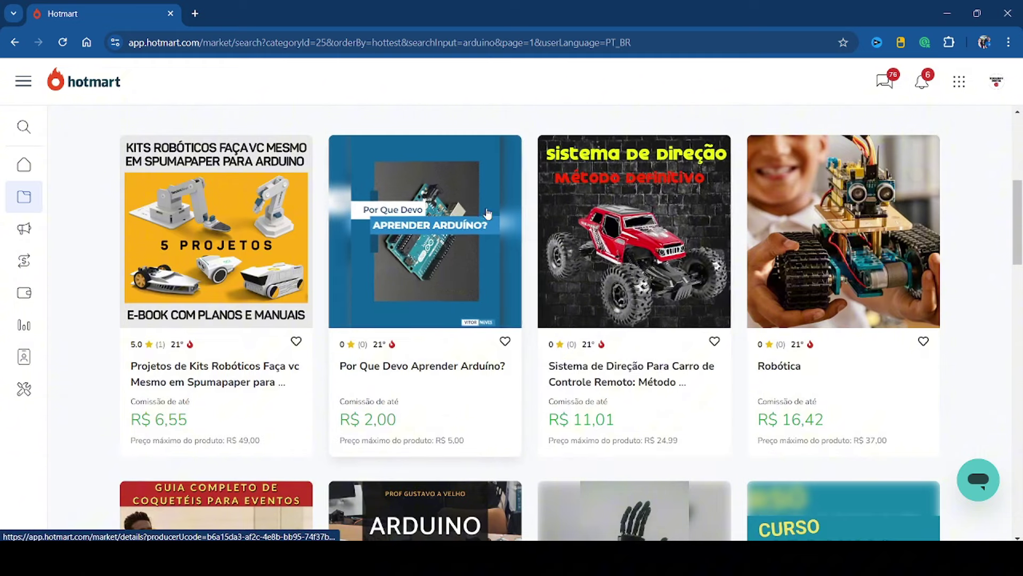
Browse further arduino products on Hotmart and compare their commissions and maximum prices.
scroll(826, 256, "down", 5)
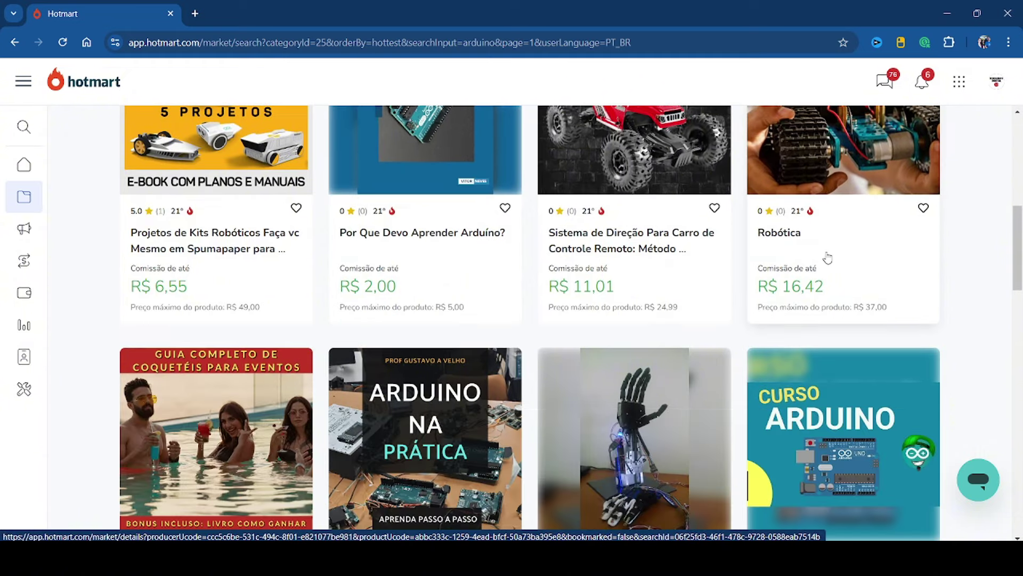
scroll(826, 256, "down", 1)
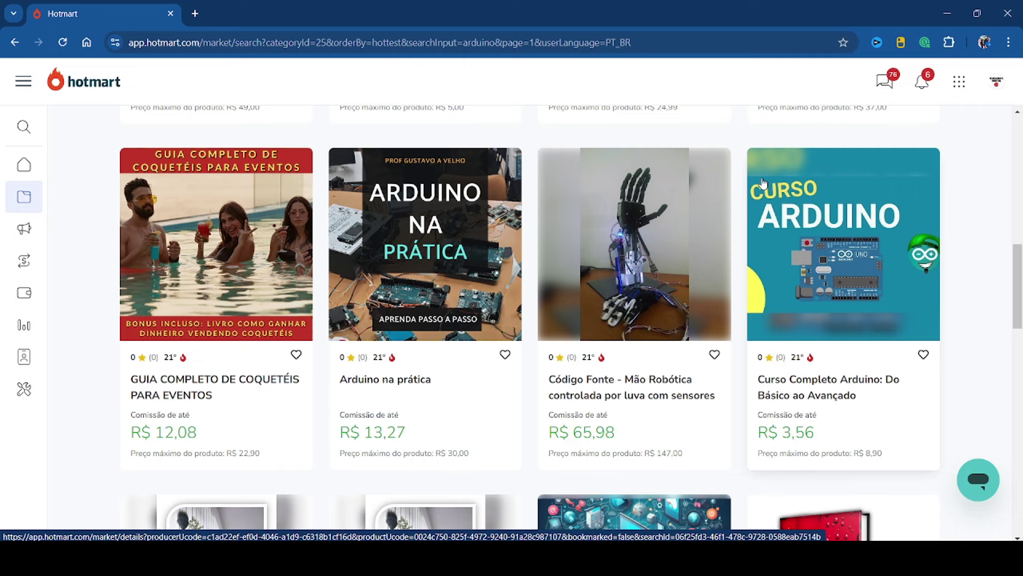
scroll(763, 183, "up", 4)
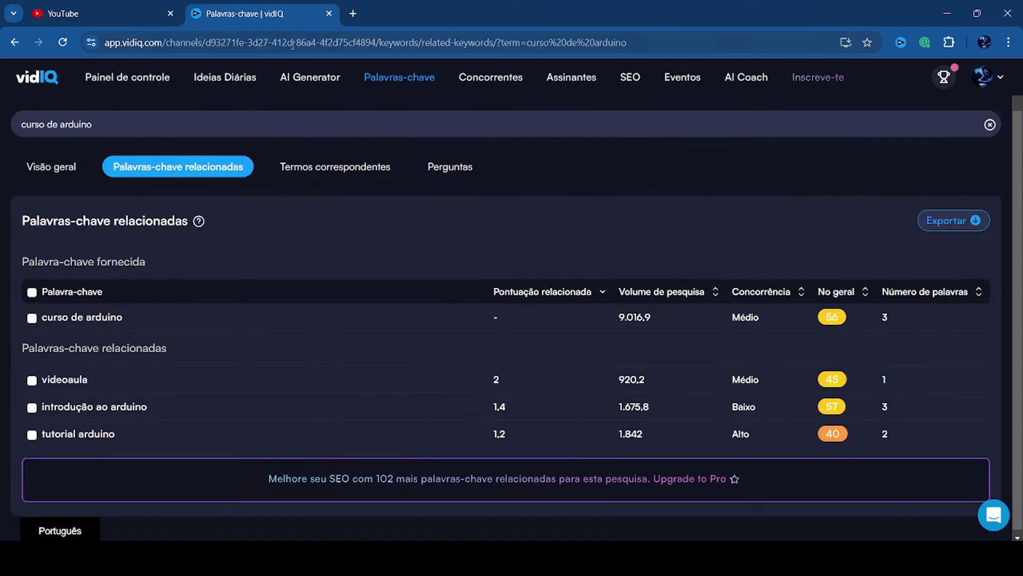
Switch to YouTube, search for the suggested "curso de arduino" and review the results and the vidIQ keyword statistics.
left_click(93, 11)
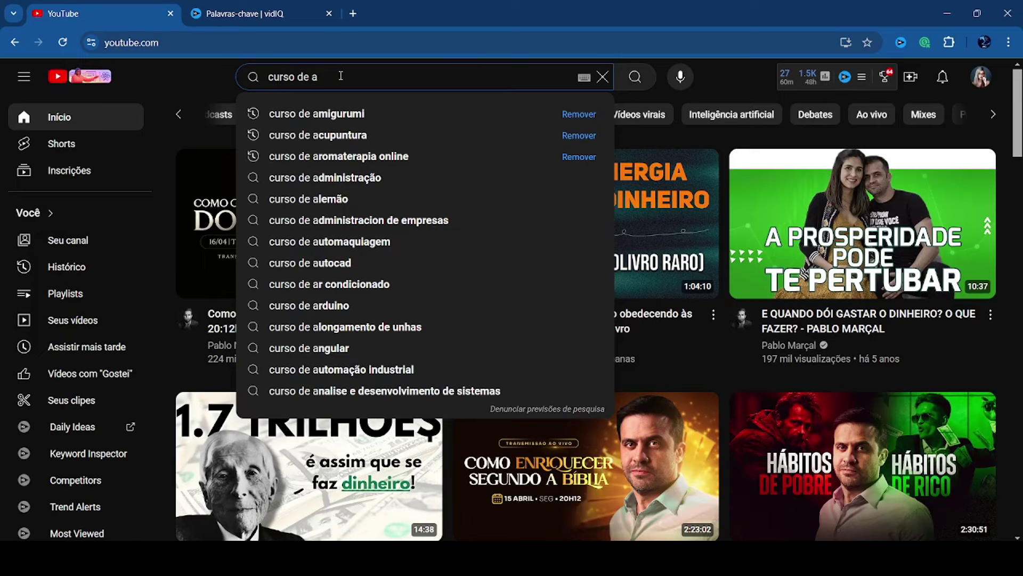
left_click(352, 306)
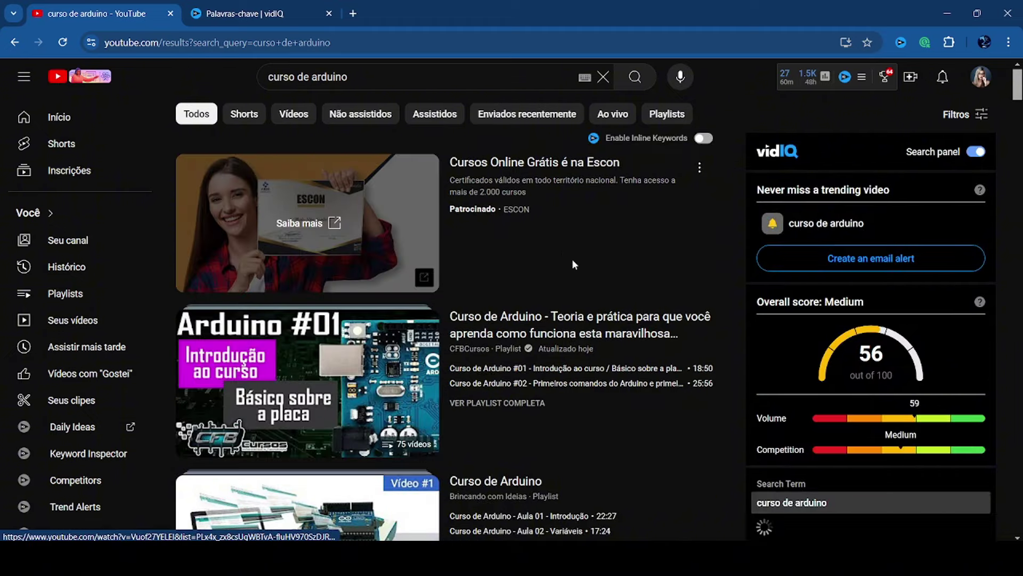
scroll(573, 263, "down", 5)
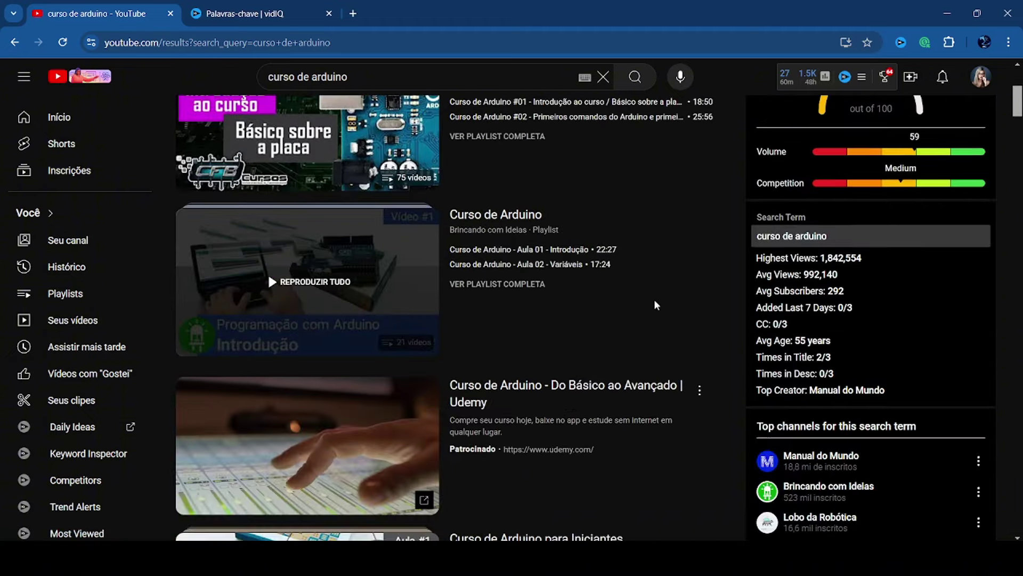
scroll(654, 299, "down", 2)
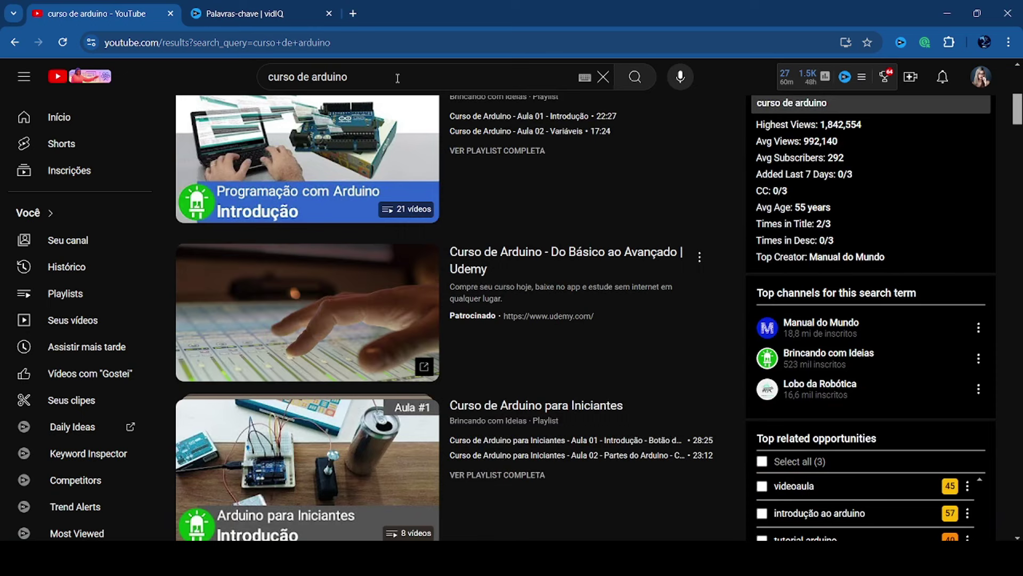
Replace "arduino" in the YouTube search term to read the suggested course topics for "curso de a" and "curso de b".
left_click_drag(349, 77, 307, 80)
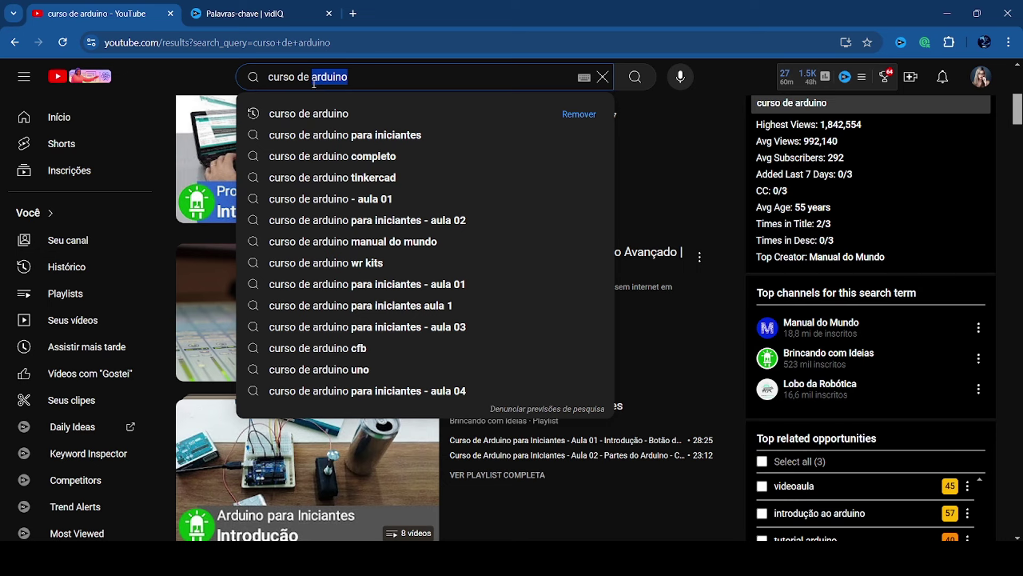
type("a")
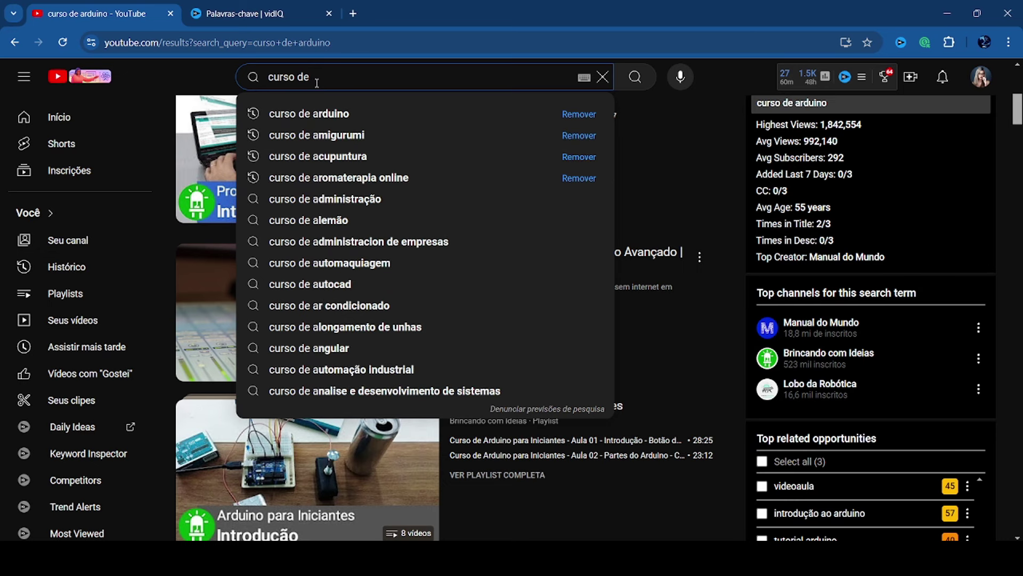
type("b")
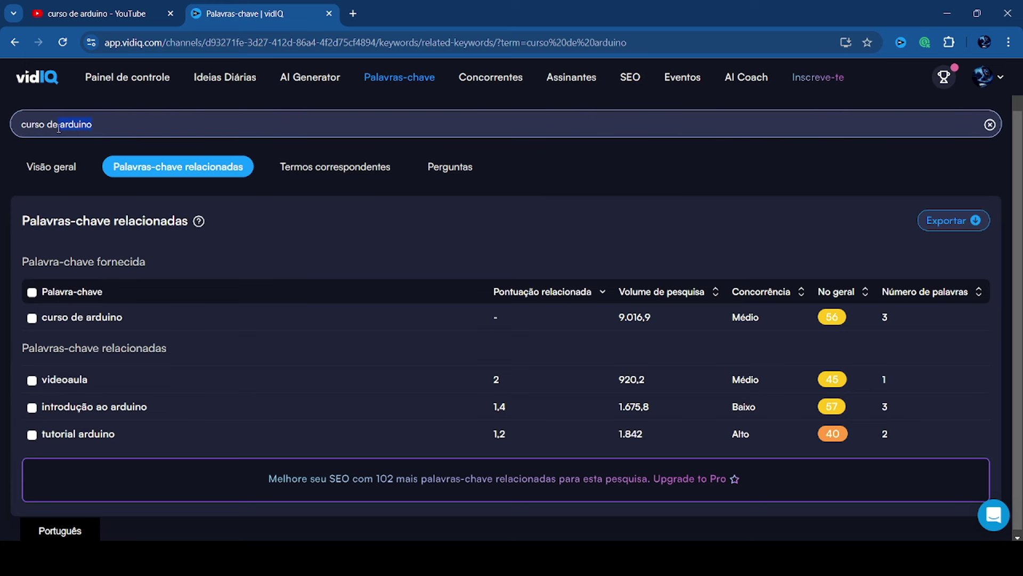
Switch to vidIQ, look up the keyword "curso de barista" and view its related keywords.
type("ba")
key("Return")
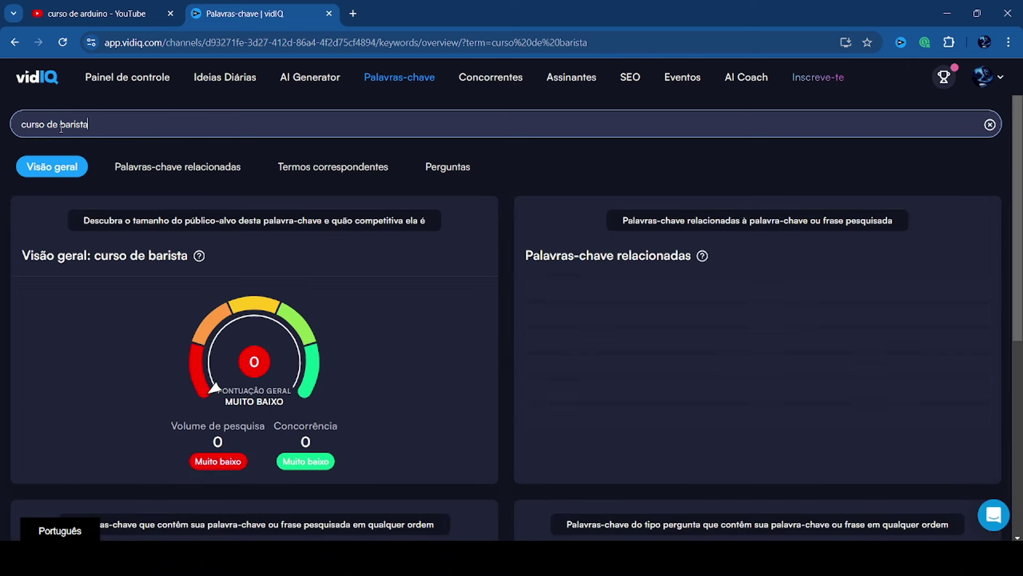
left_click(178, 167)
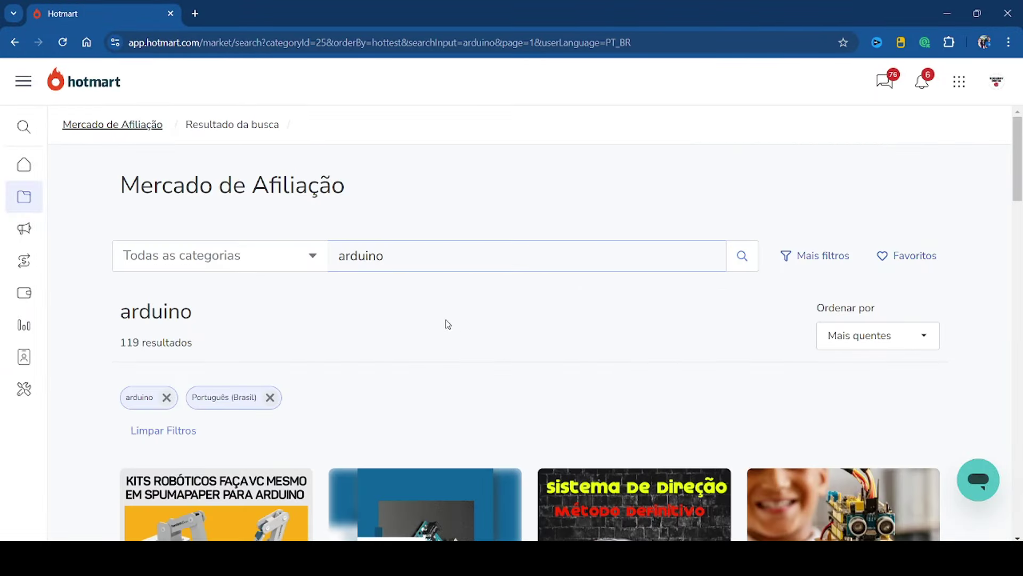
Switch to Hotmart's affiliate market, search for "barista" instead of "arduino" and browse the products' commissions.
left_click_drag(423, 258, 310, 258)
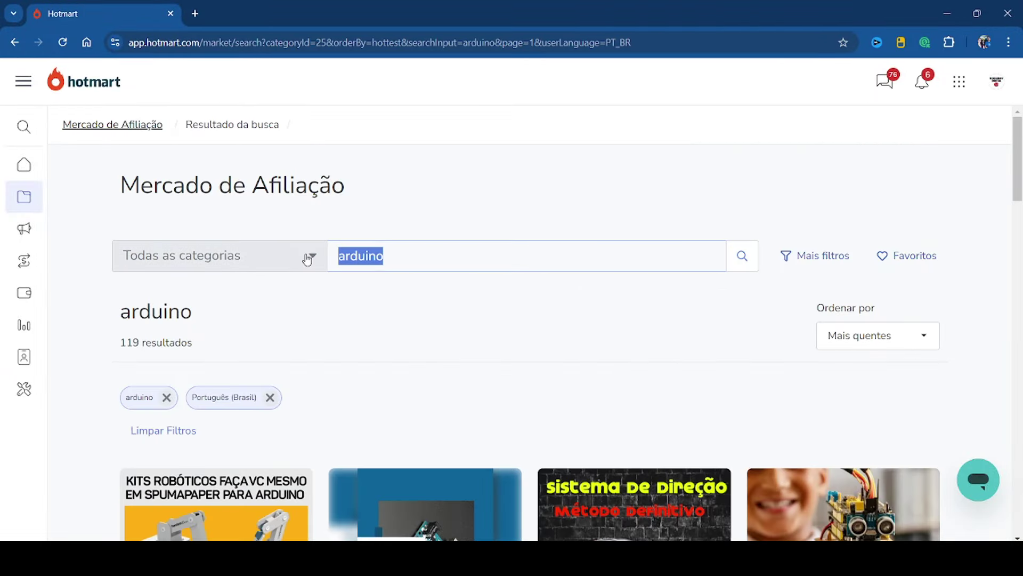
type("barista")
key("Return")
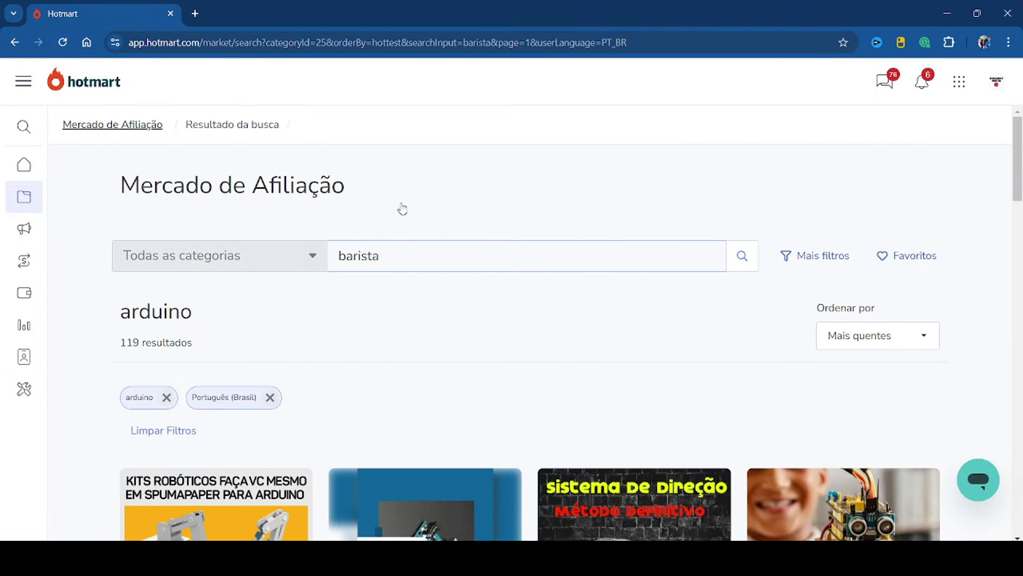
scroll(708, 224, "down", 6)
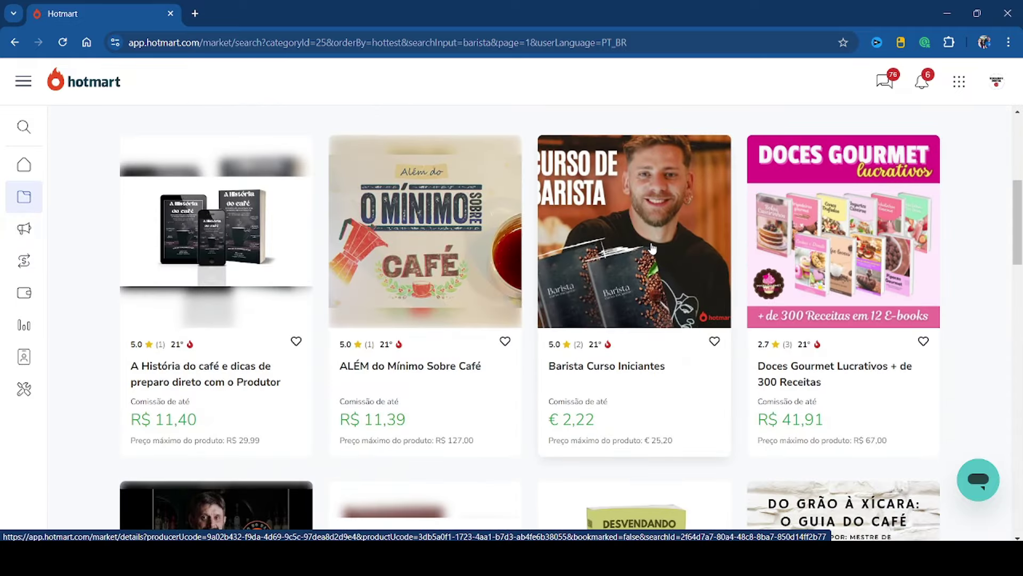
scroll(502, 208, "down", 5)
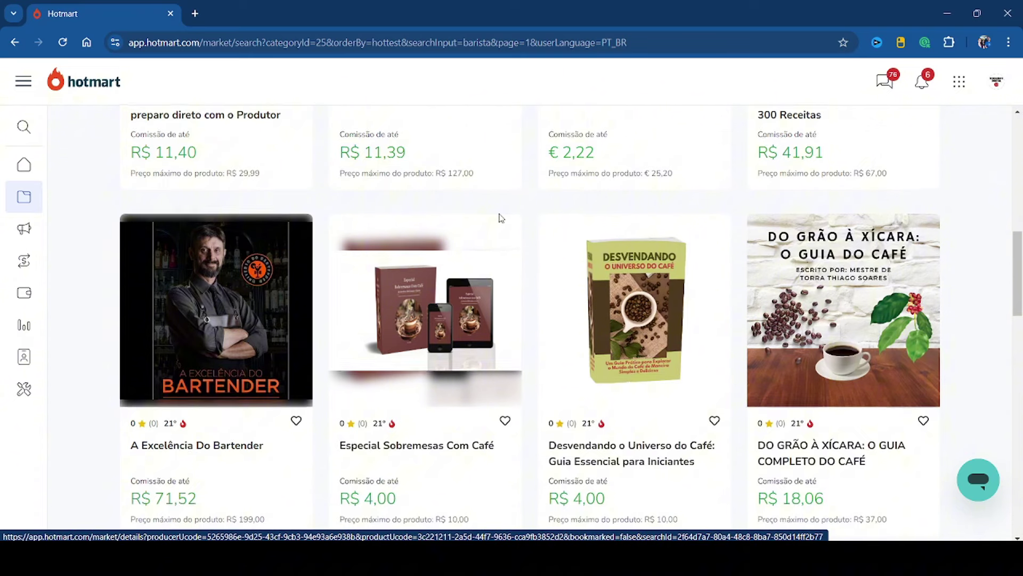
scroll(475, 187, "down", 1)
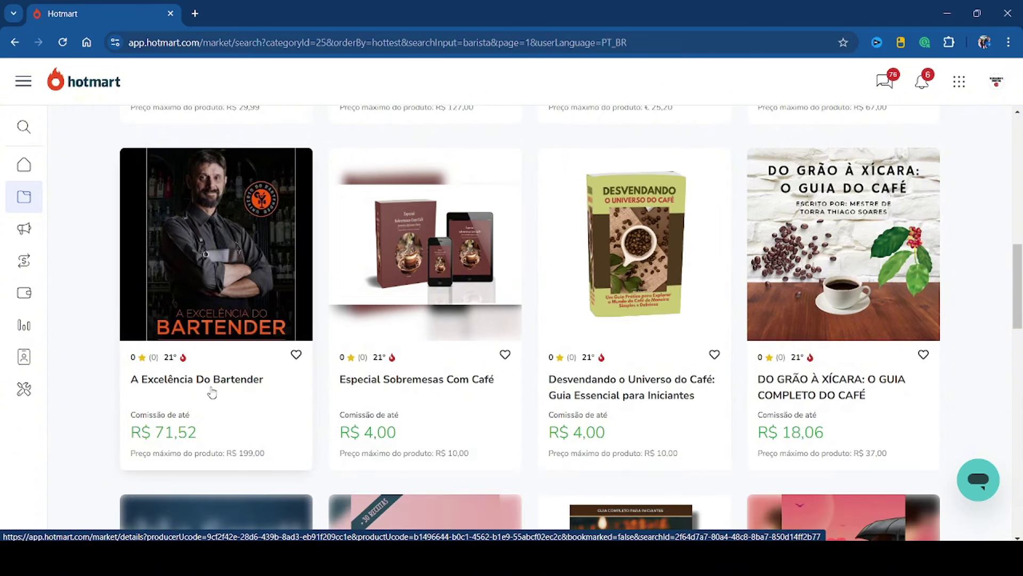
Copy the product title "A Excelência Do Bartender" from the Hotmart results.
left_click_drag(129, 380, 268, 390)
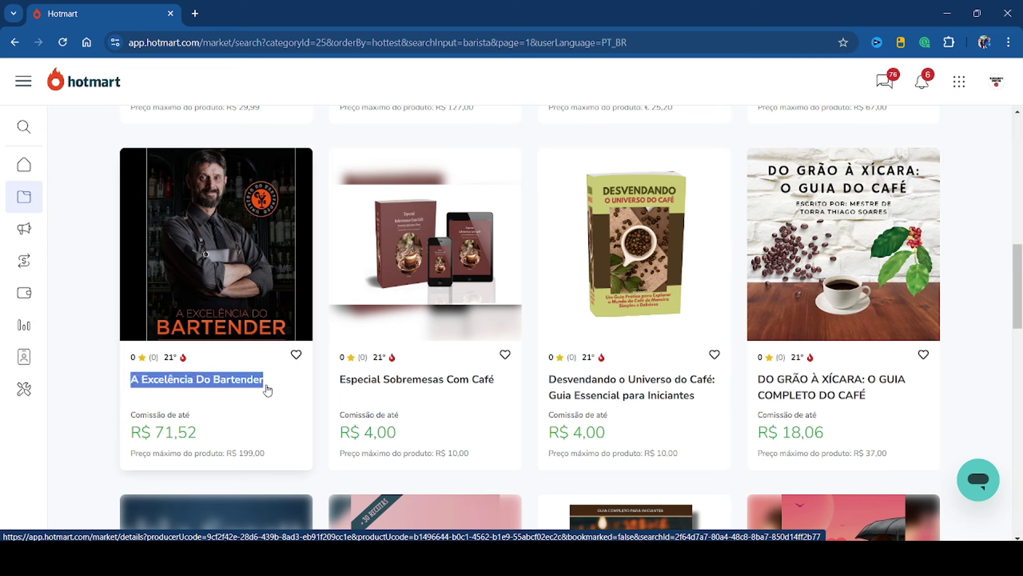
right_click(257, 397)
left_click(305, 264)
Switch to vidIQ, replace the keyword with the copied "A Excelência Do Bartender" and view its related keywords.
key("alt+Tab")
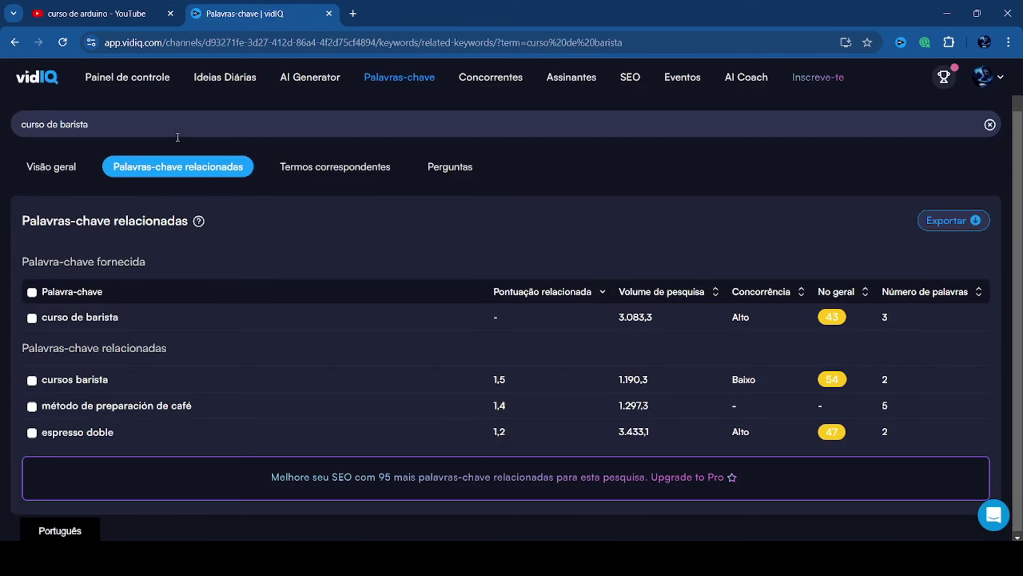
left_click_drag(178, 137, 14, 128)
key("ctrl+v")
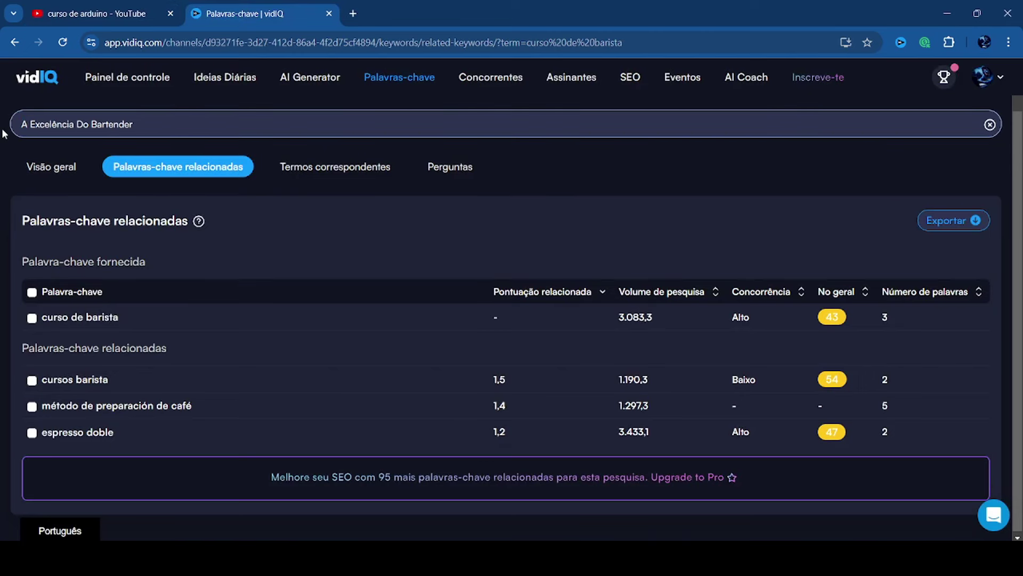
key("Return")
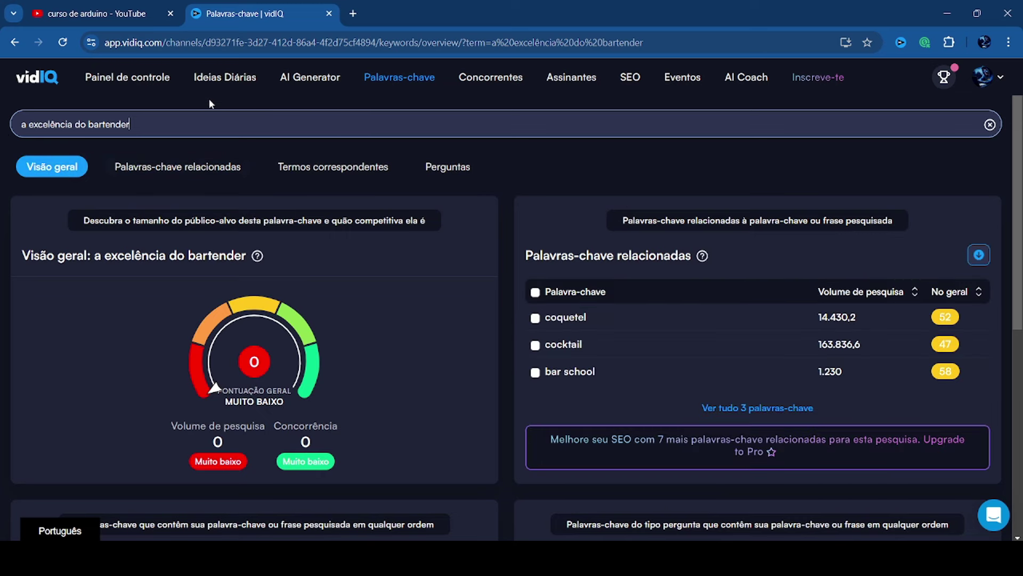
left_click(189, 168)
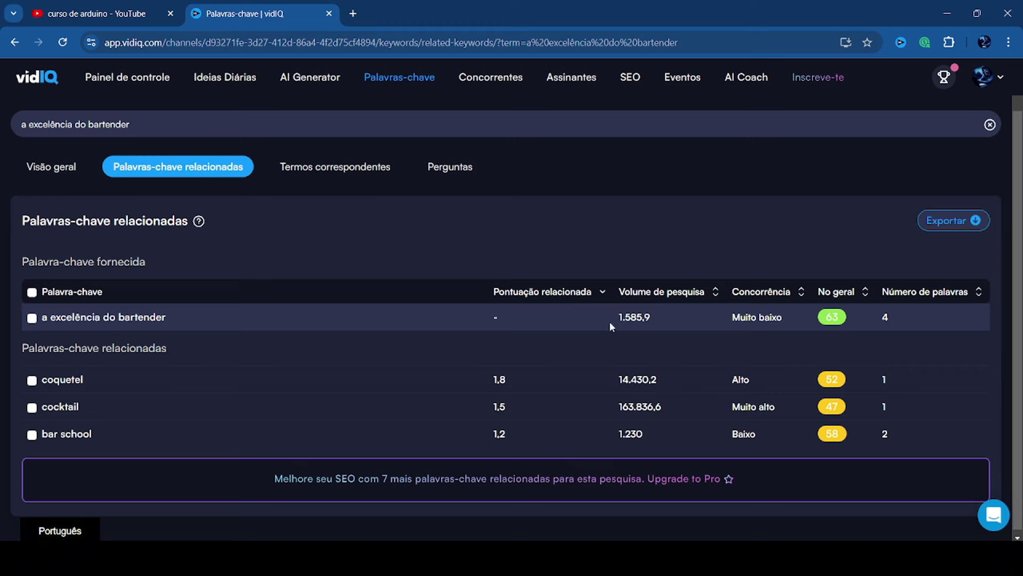
Extend the keyword to "a excelência do bartender funciona", look it up and view its related keywords.
left_click(168, 122)
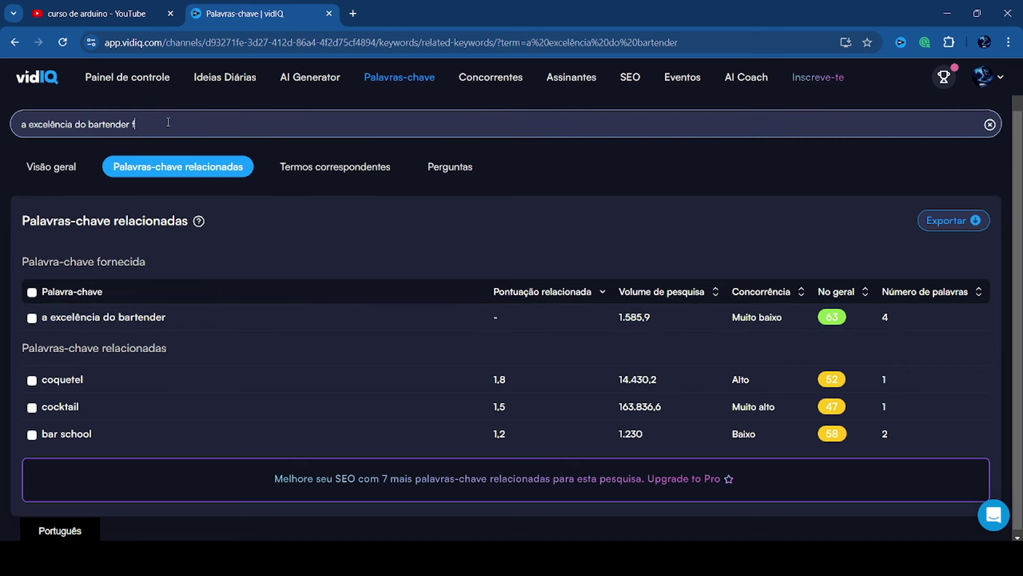
type("funciona")
key("Return")
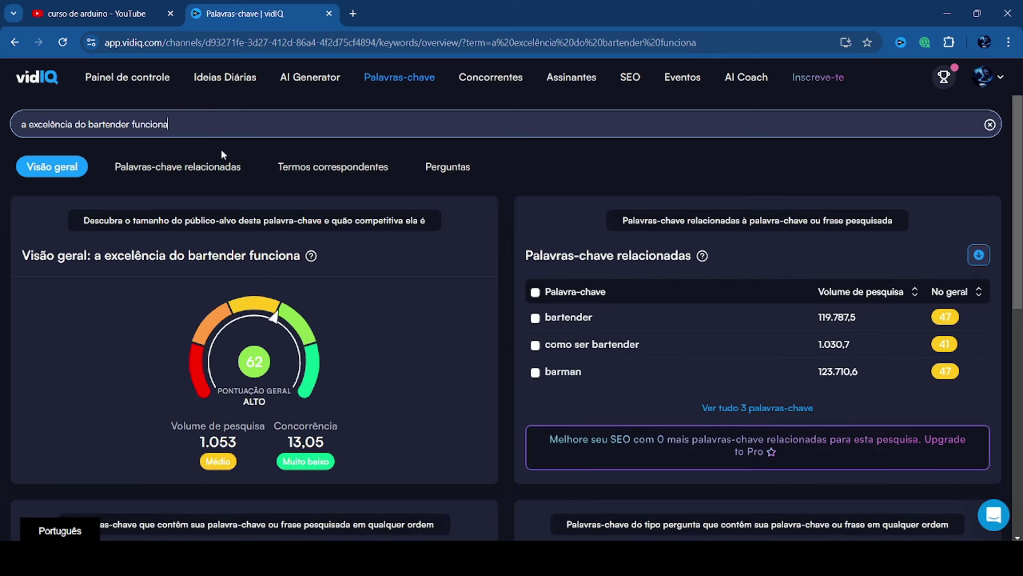
left_click(206, 168)
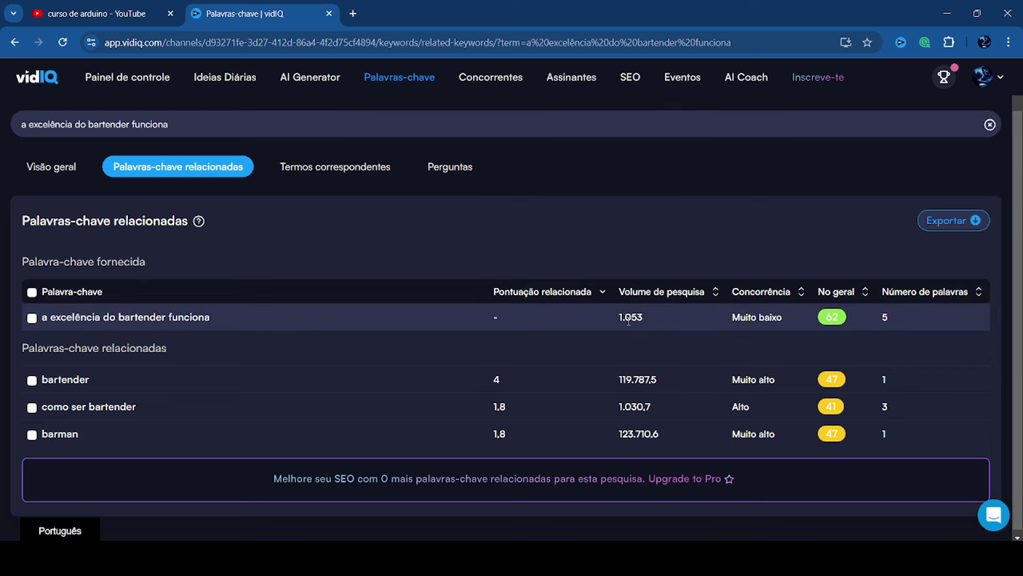
Switch to YouTube and read the suggested course topics for "curso de c" and "curso de e".
left_click(141, 13)
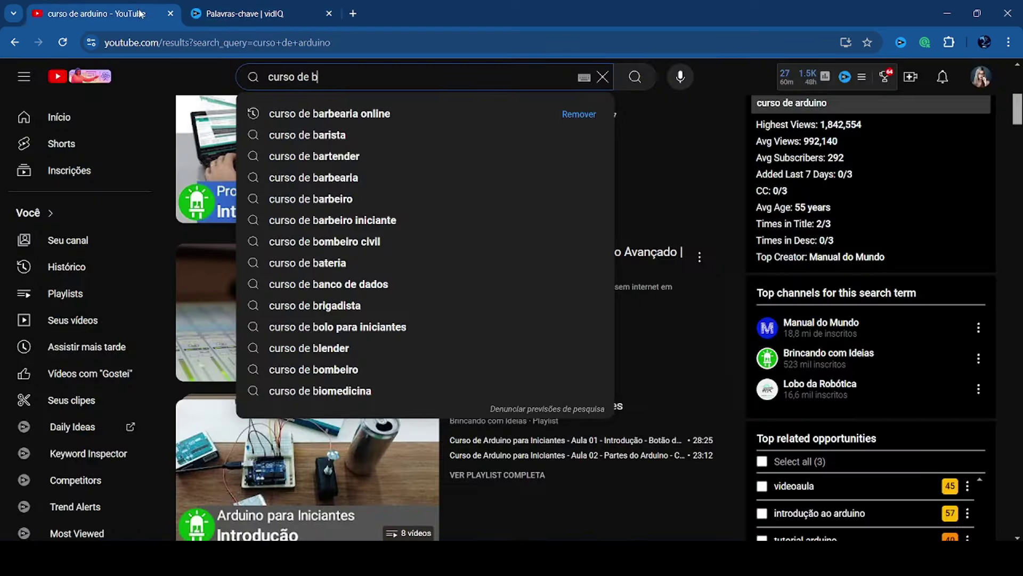
key("BackSpace")
type("c")
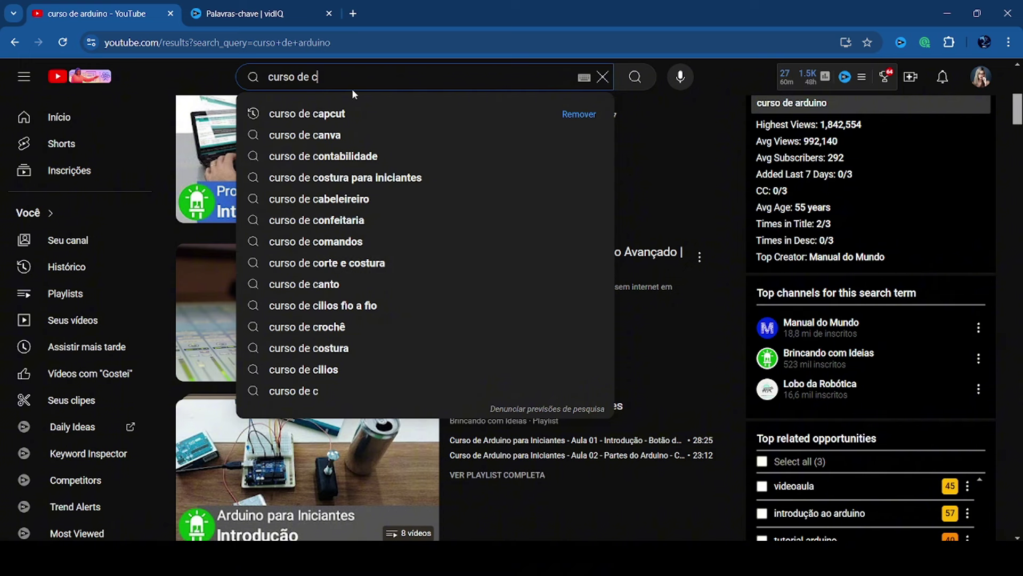
key("BackSpace")
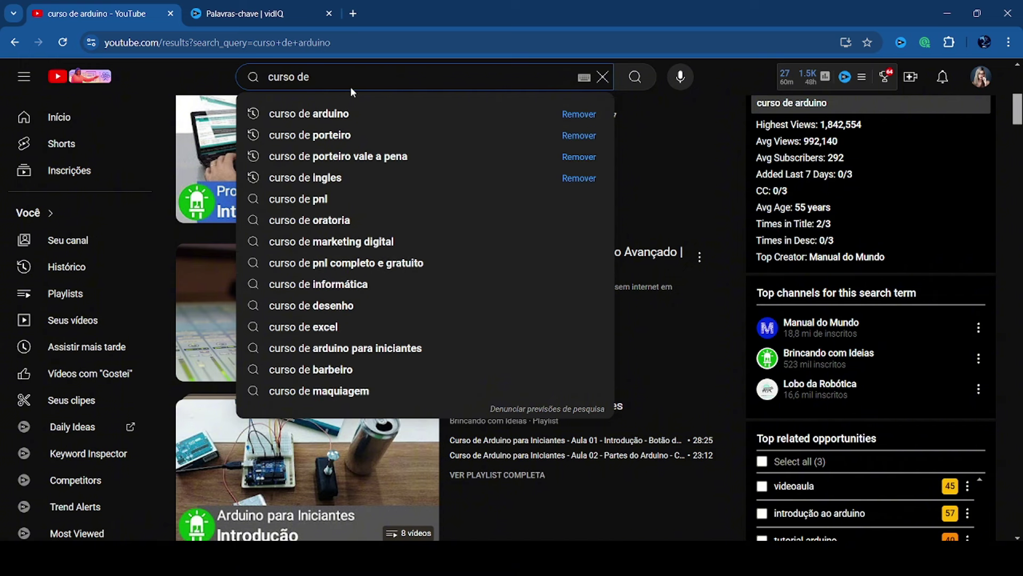
type("e")
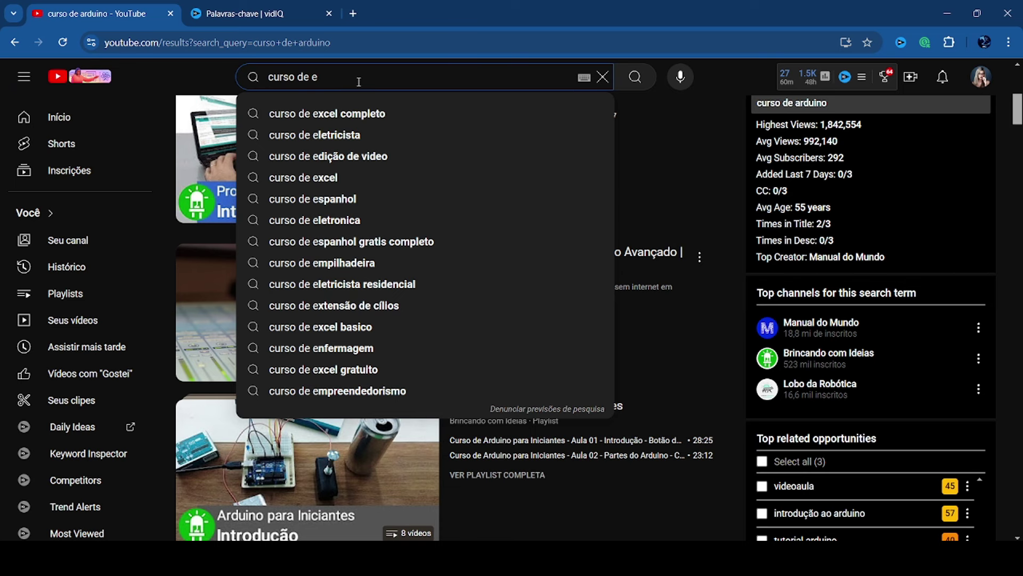
Switch to vidIQ, look up the keyword "curso de excel" and view its related keywords.
left_click(267, 16)
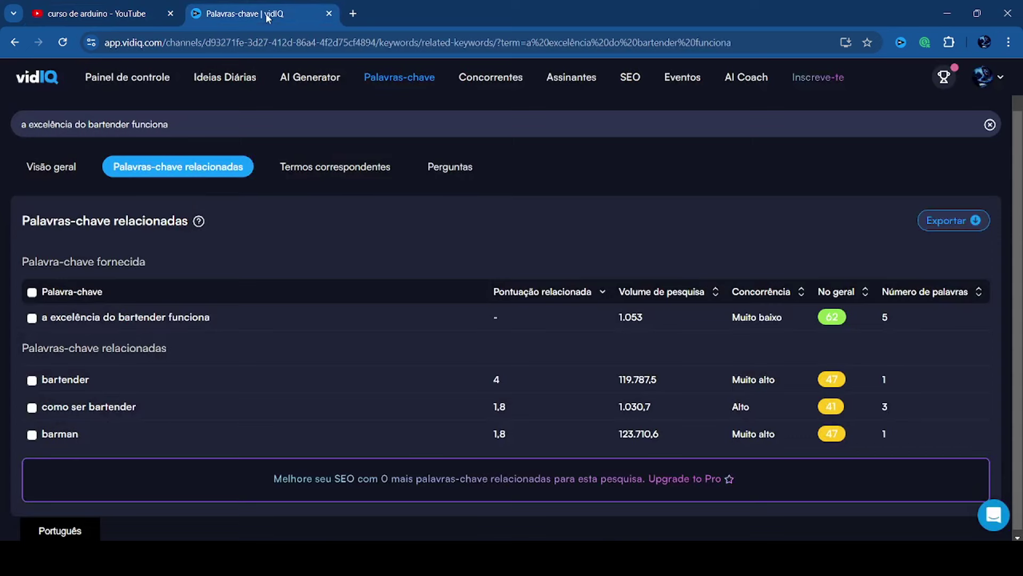
left_click(192, 119)
key("ctrl+a")
type("curso de exc")
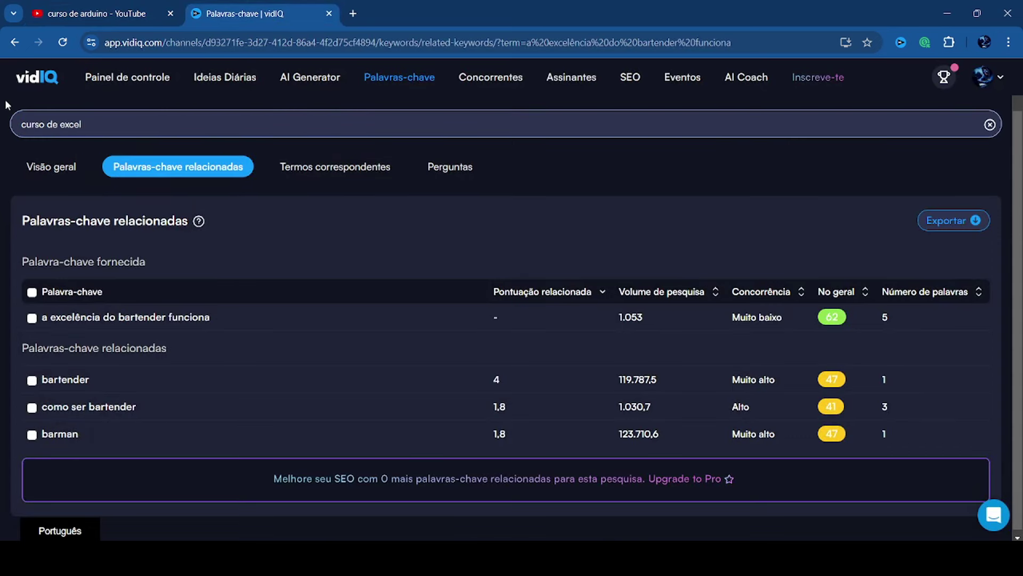
key("Return")
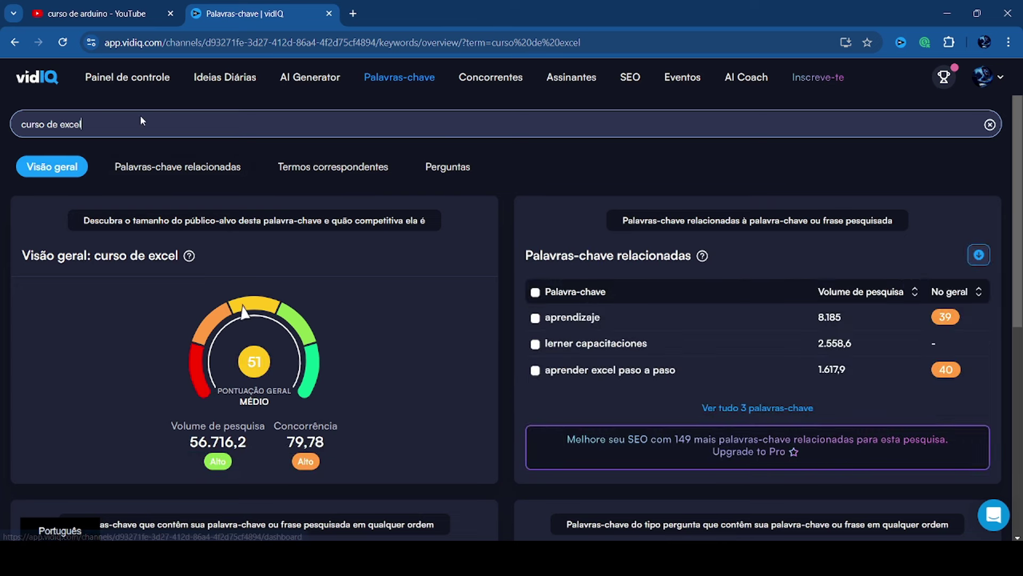
left_click(221, 171)
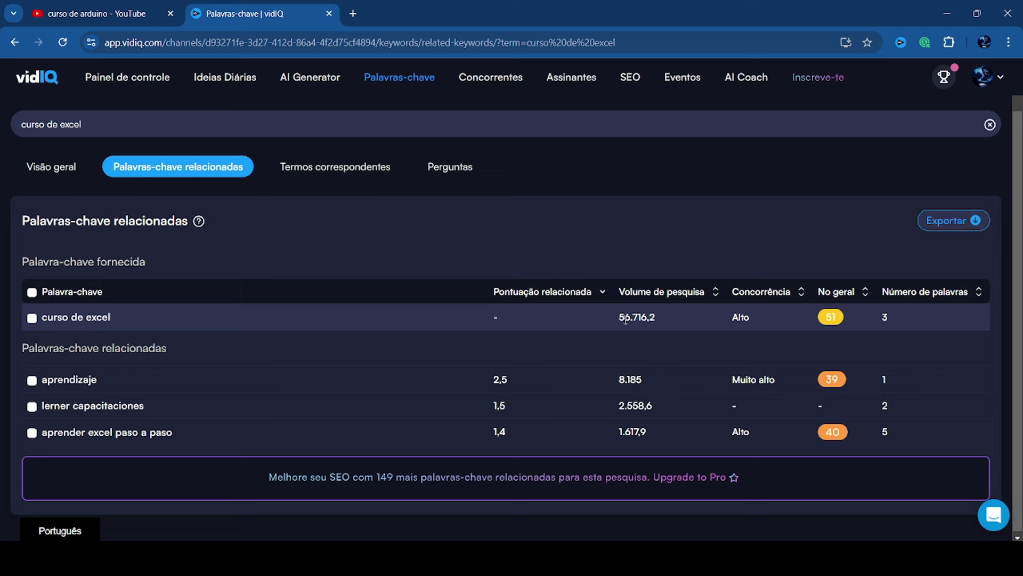
Switch to YouTube and search for the suggested "curso de excel" to examine the results and keyword score.
left_click(122, 18)
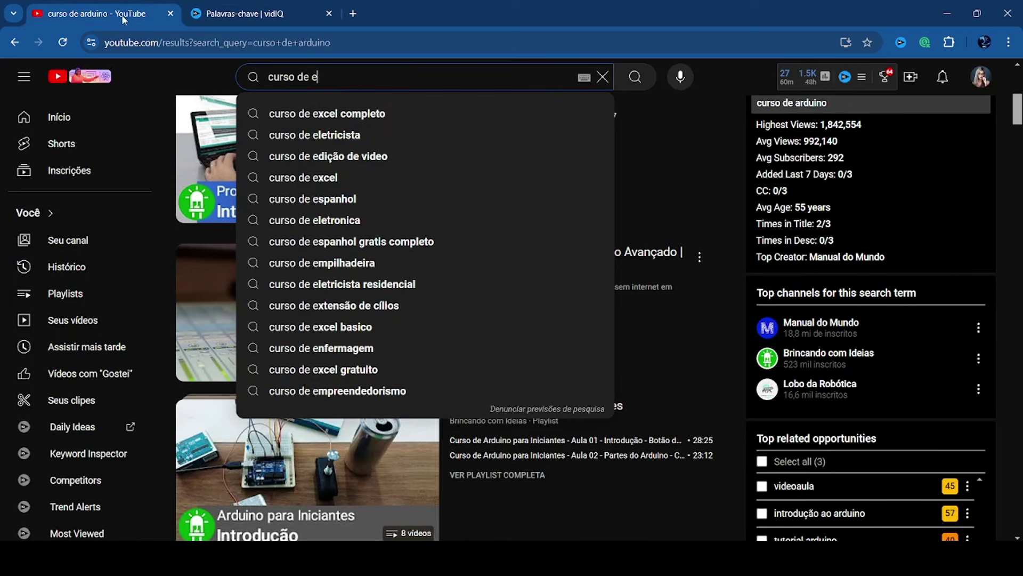
left_click(325, 182)
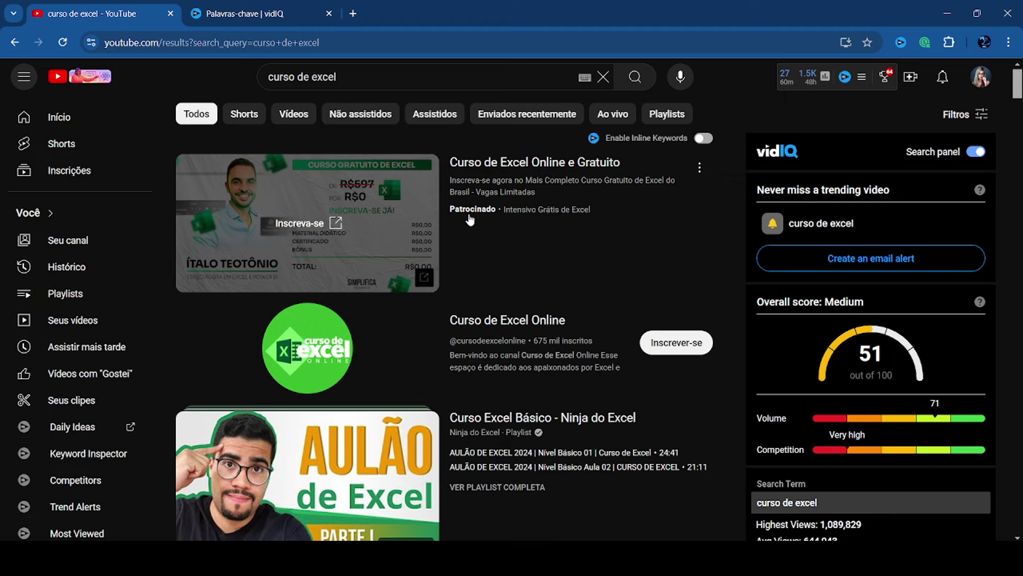
Review the YouTube results for "curso de excel", and switch to Hotmart to search the affiliate market for the same term.
scroll(491, 221, "down", 5)
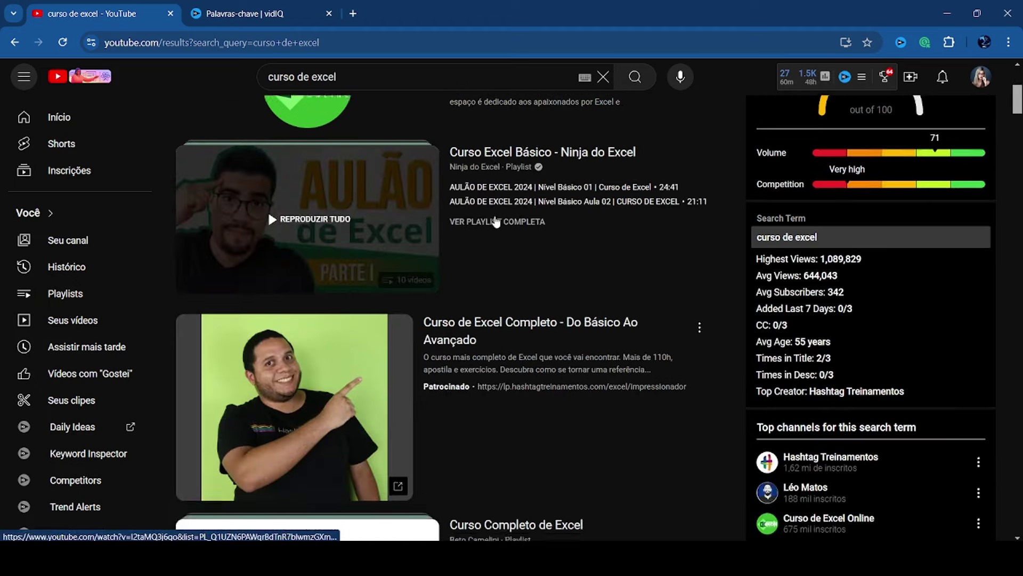
scroll(495, 222, "down", 5)
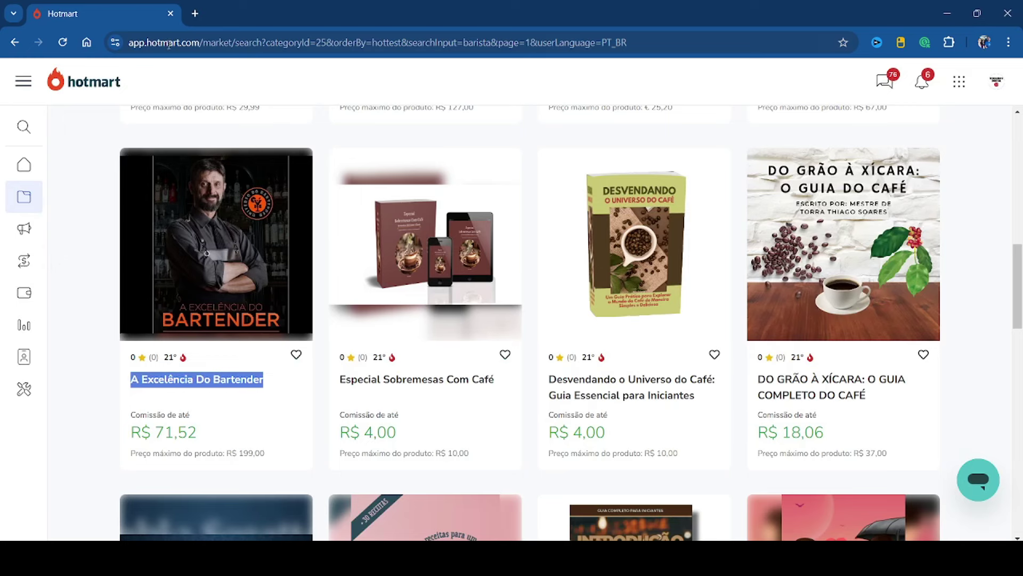
scroll(342, 136, "up", 12)
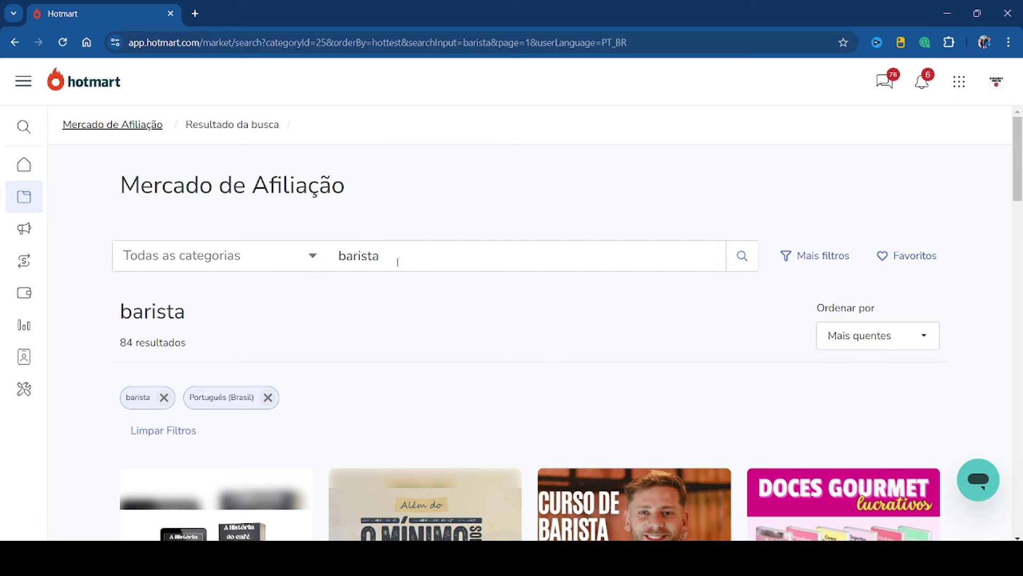
left_click_drag(398, 262, 321, 254)
type("c")
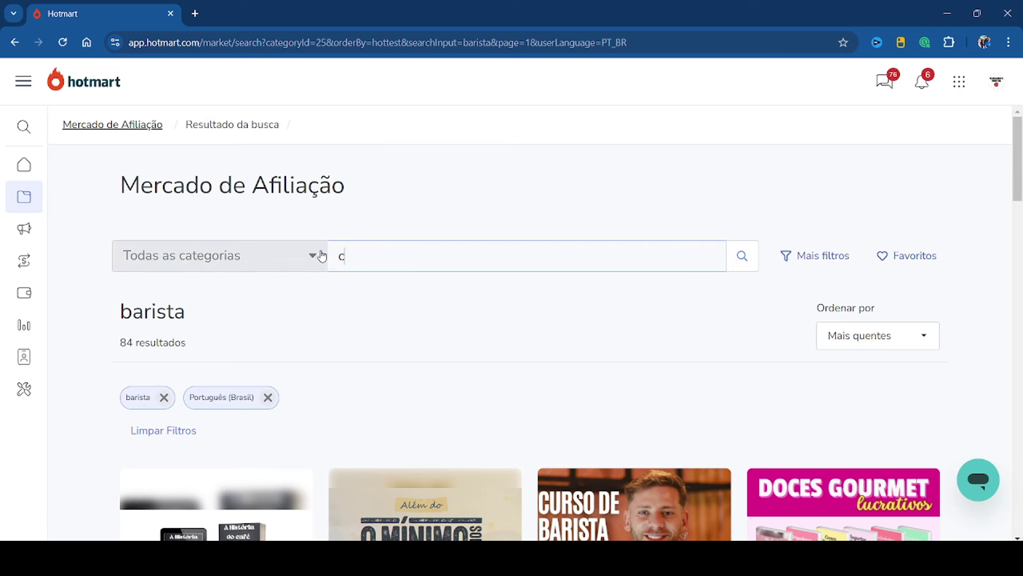
type("iuso de excel")
key("Return")
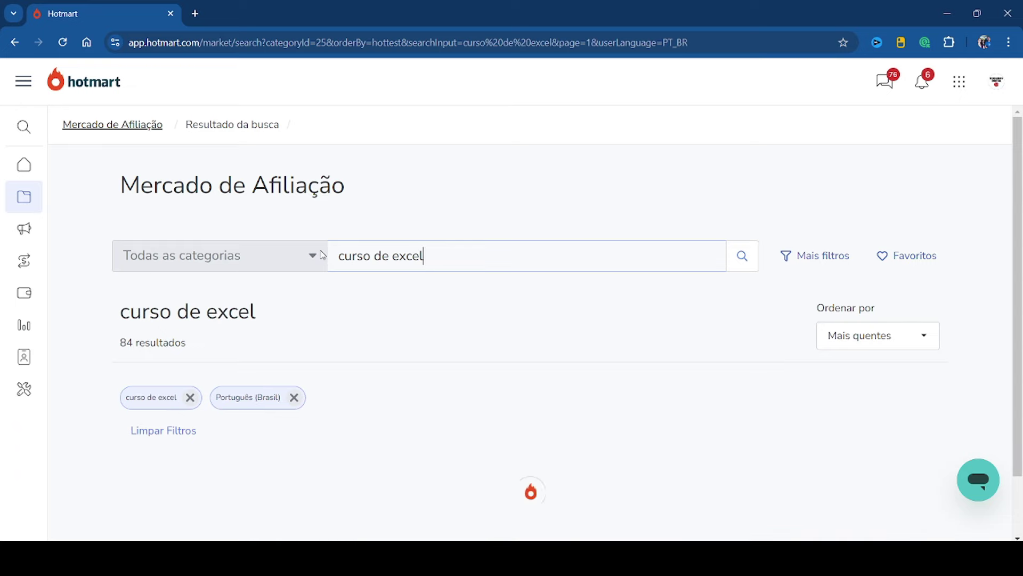
Browse the Excel course products and copy the product name "POWER BI Expert na Prática".
scroll(677, 191, "down", 5)
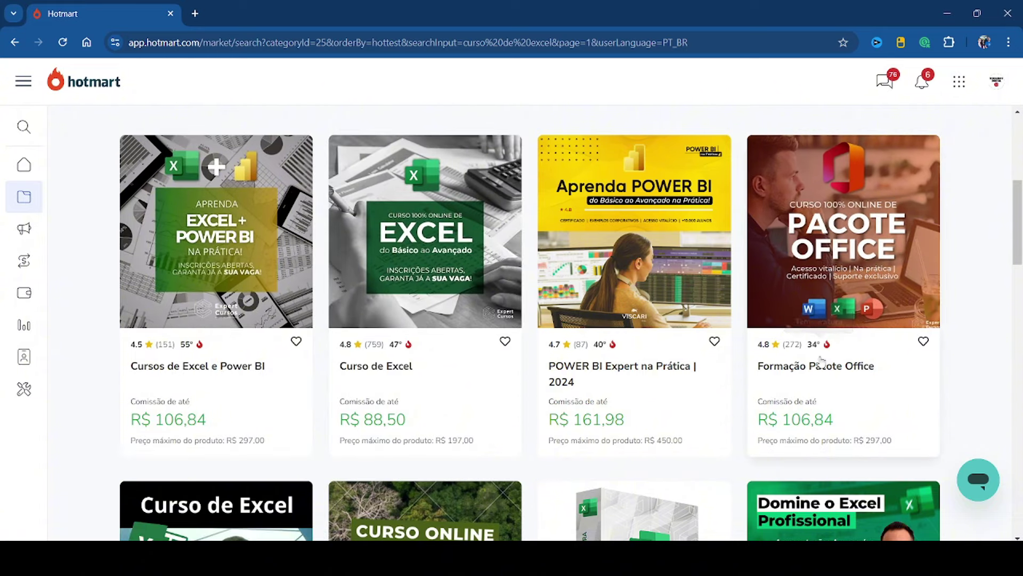
scroll(640, 303, "down", 6)
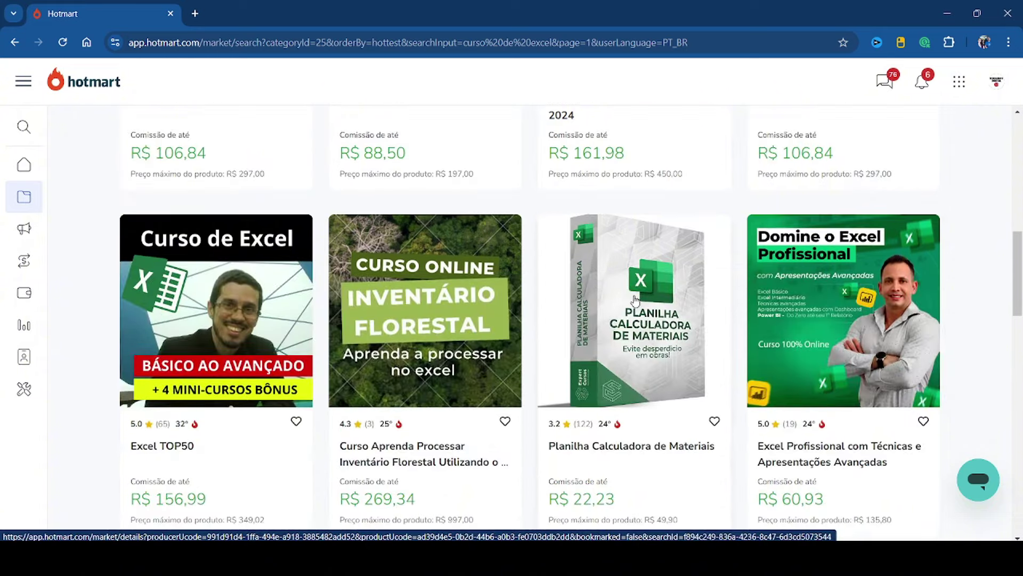
scroll(634, 298, "down", 4)
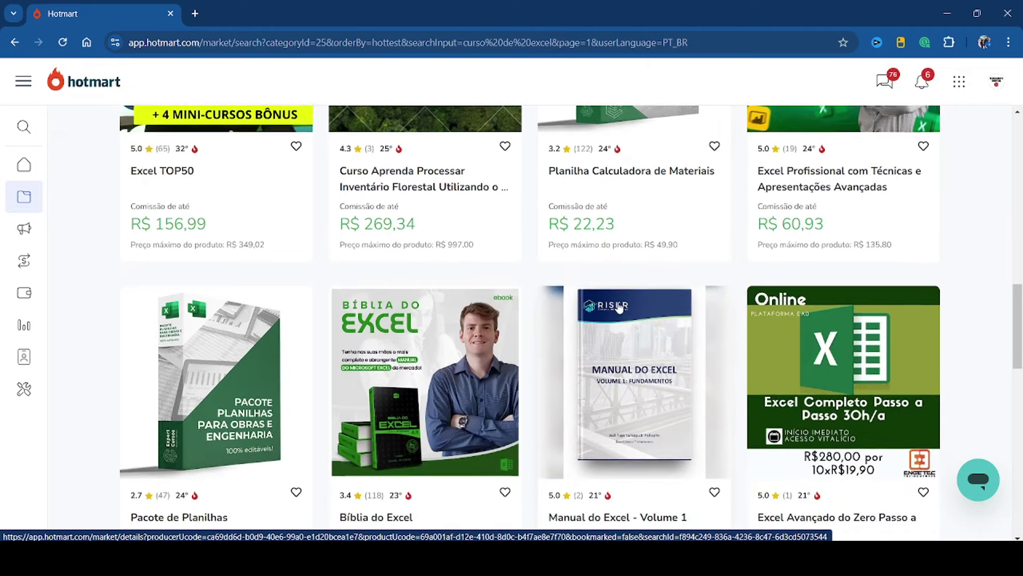
scroll(418, 410, "down", 1)
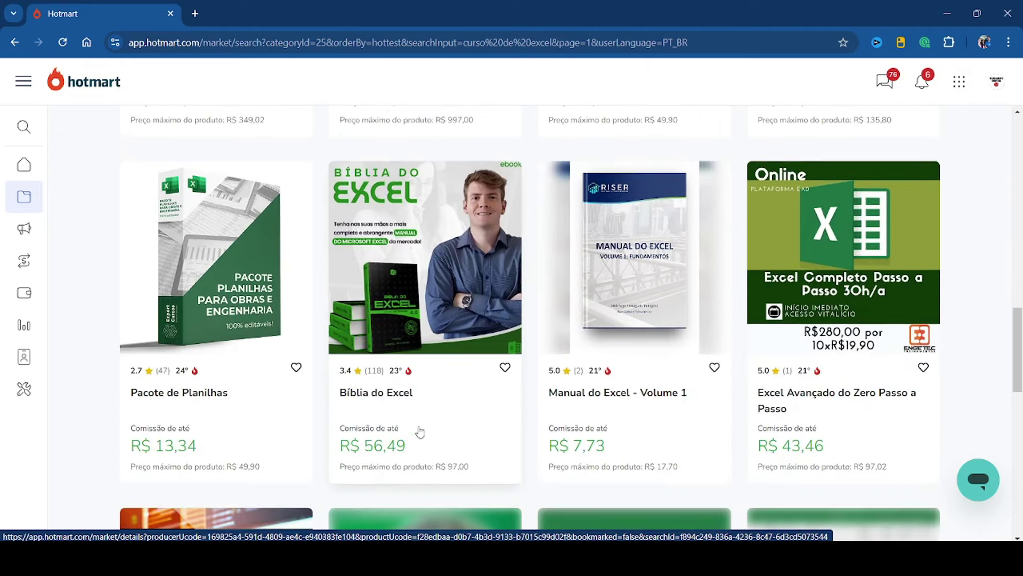
scroll(590, 394, "up", 6)
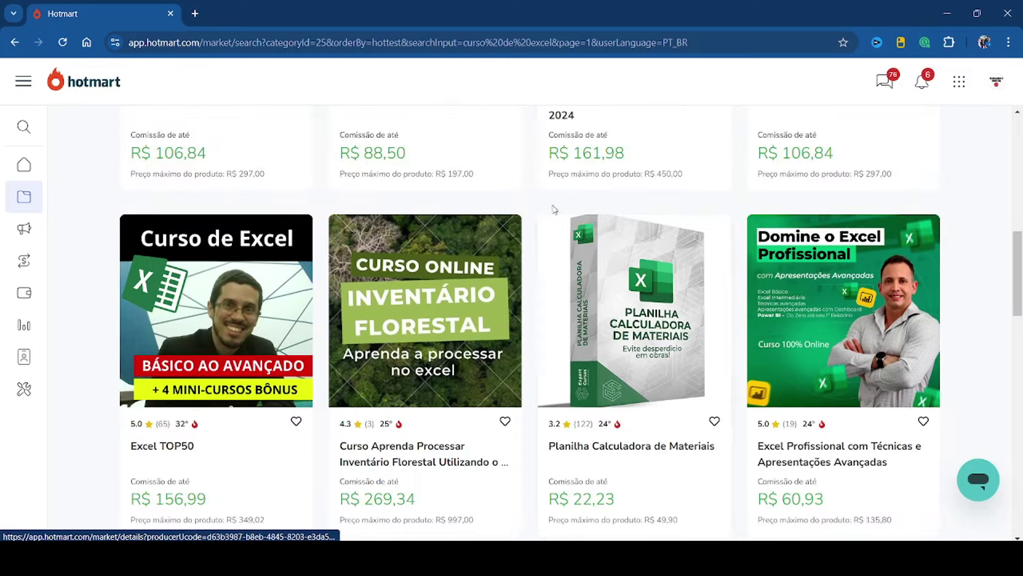
scroll(590, 260, "up", 4)
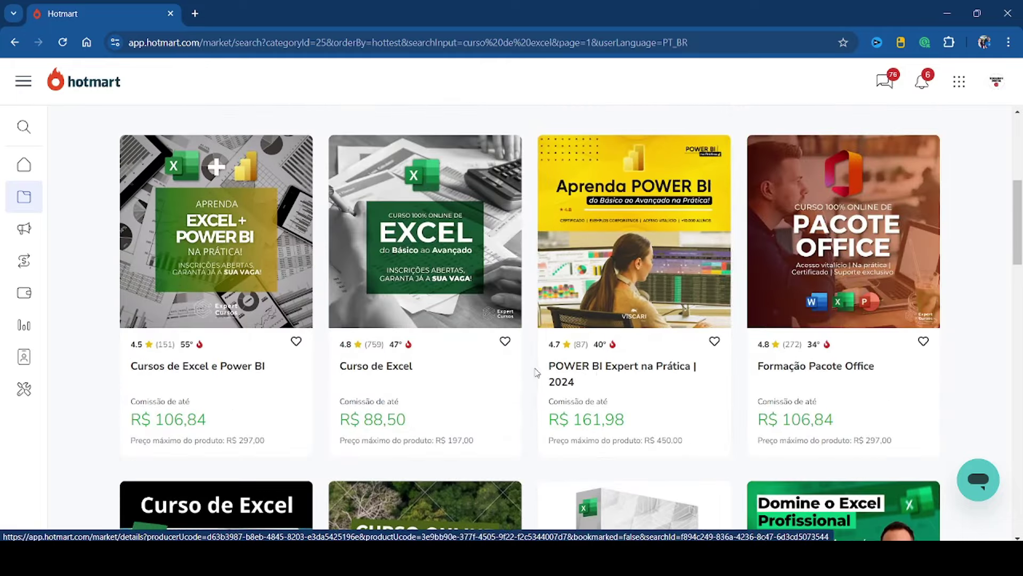
left_click_drag(544, 368, 691, 368)
right_click(690, 373)
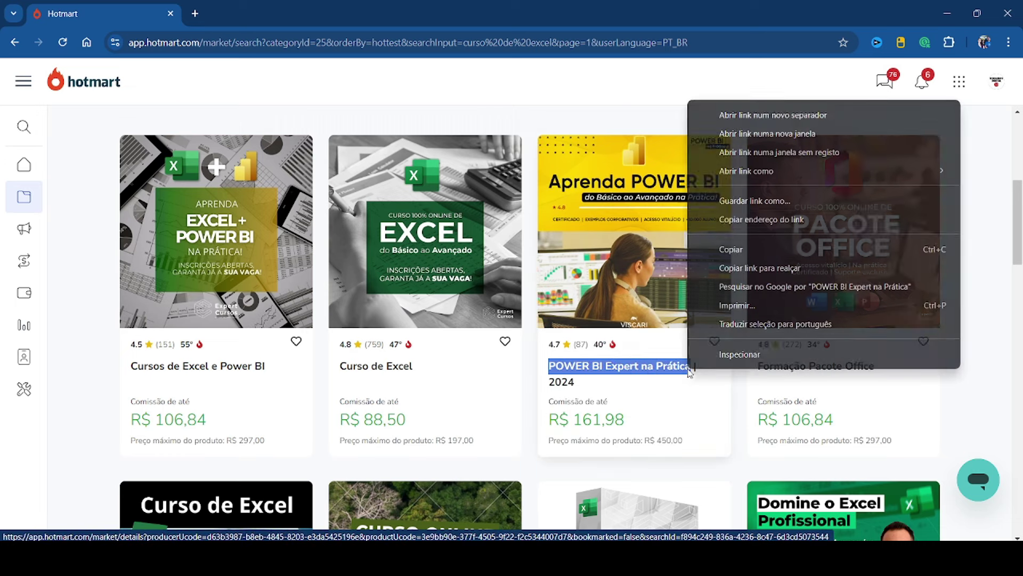
left_click(745, 248)
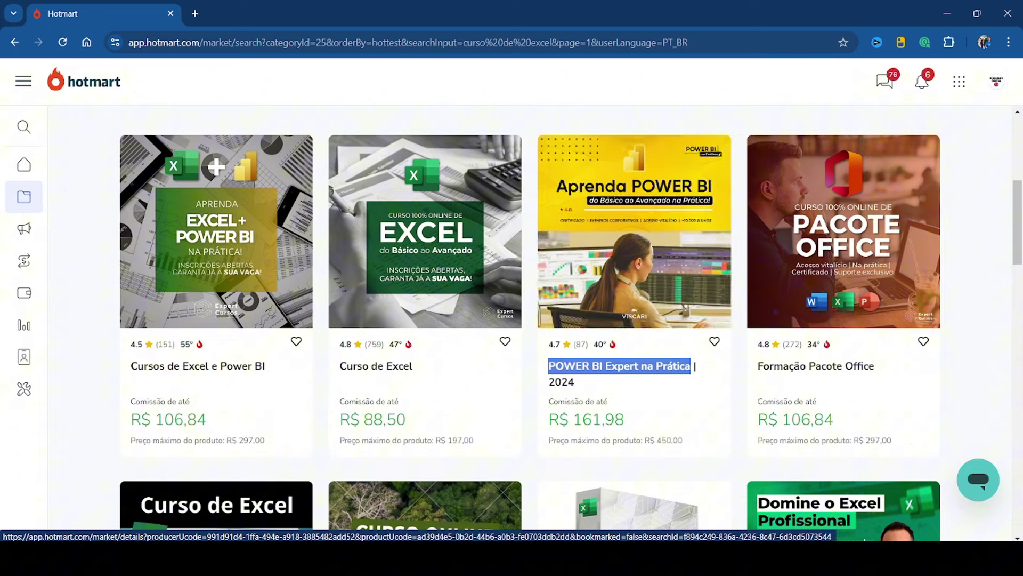
Switch to vidIQ, look up the copied keyword "POWER BI Expert na Prática" and view its related keywords.
key("alt+Tab")
left_click(247, 15)
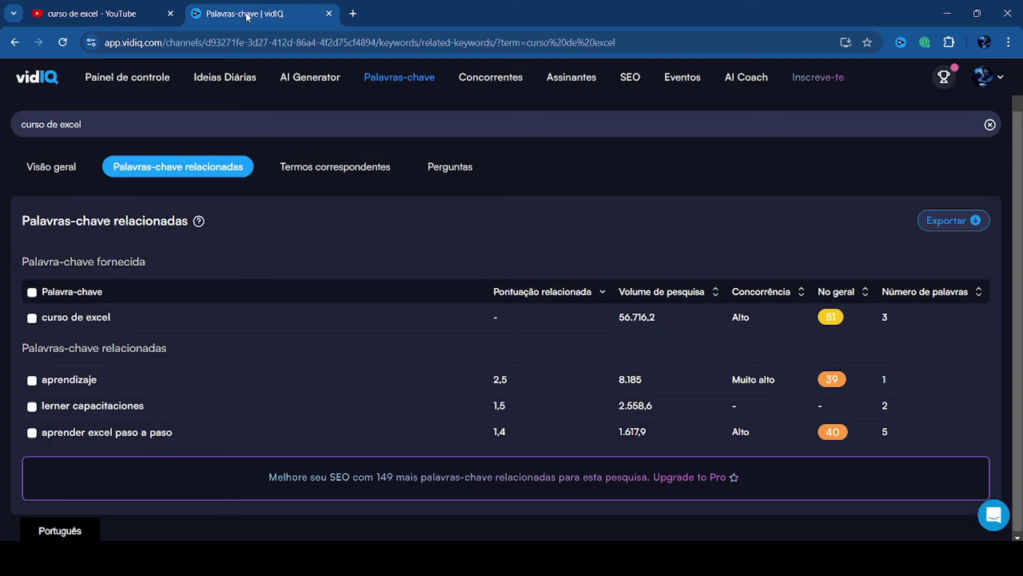
left_click_drag(133, 125, 1, 127)
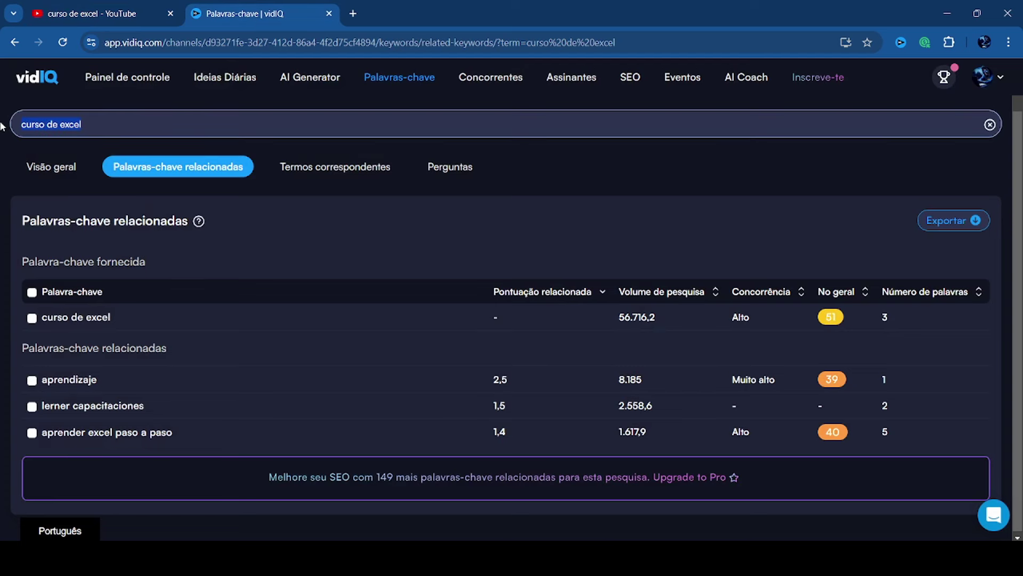
key("ctrl+v")
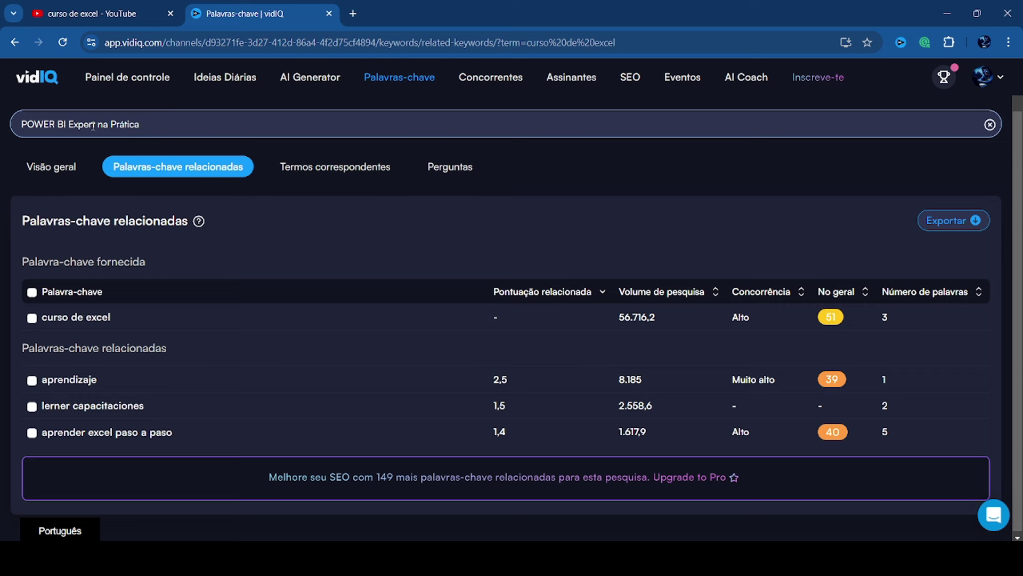
key("Return")
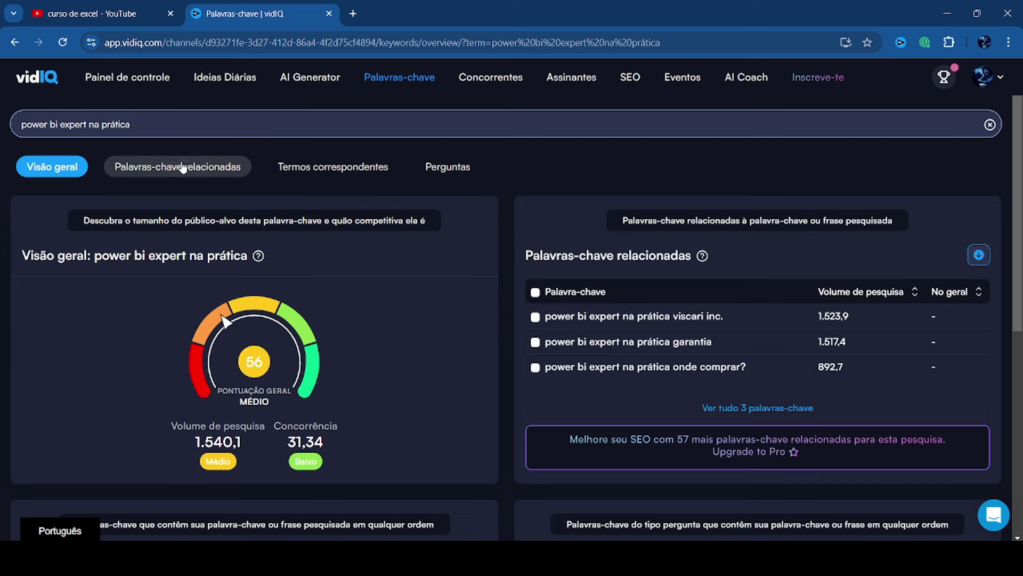
left_click(181, 166)
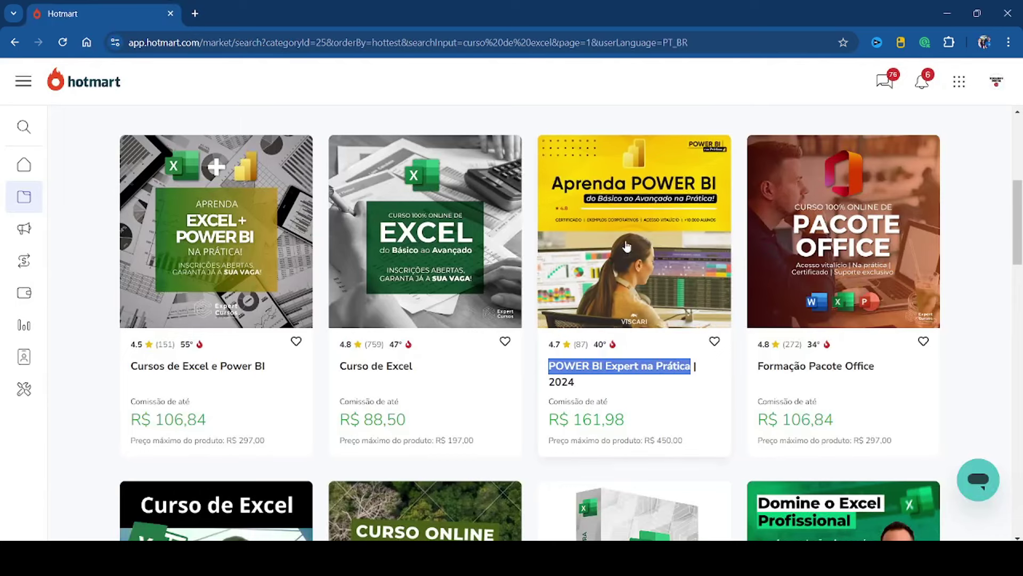
Switch to Hotmart, open the POWER BI Expert na Prática product in a new tab and examine its affiliation details and producer.
right_click(642, 244)
left_click(692, 259)
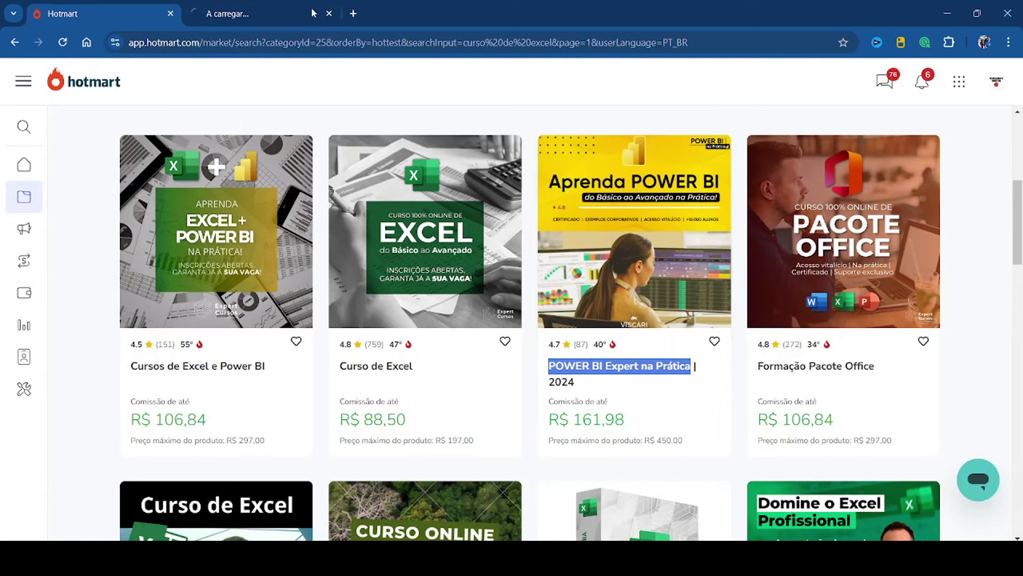
left_click(319, 14)
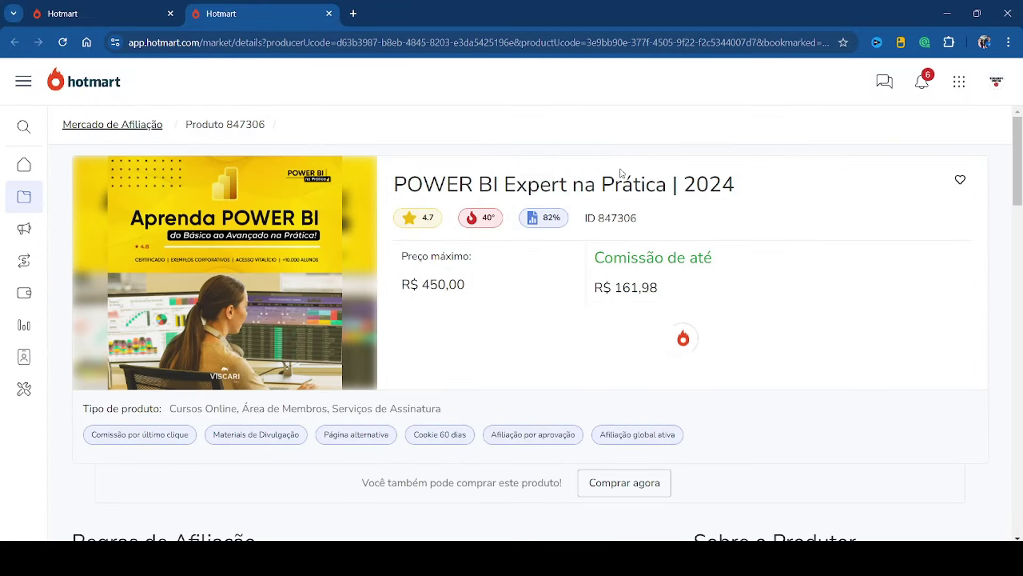
scroll(761, 260, "down", 5)
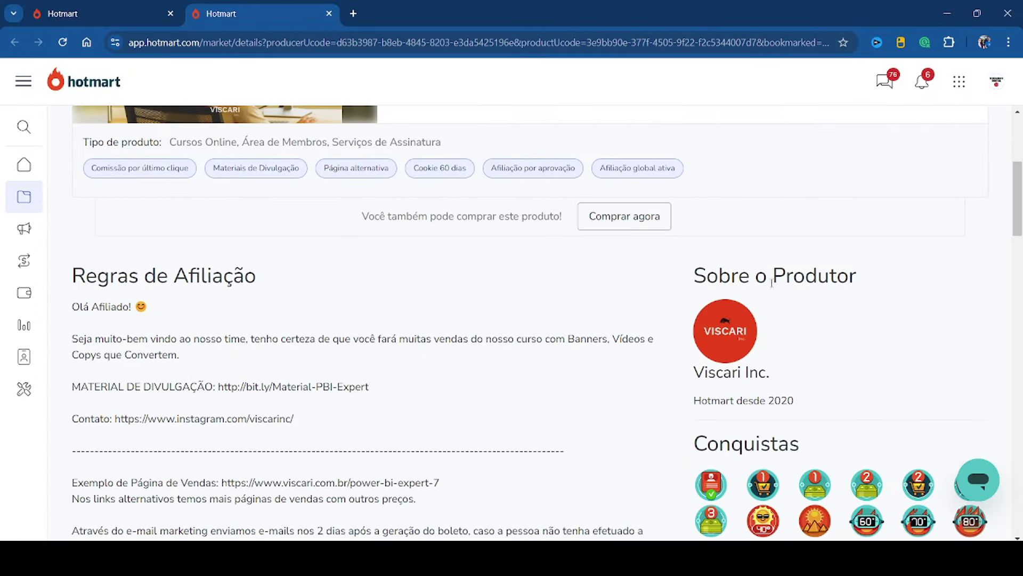
left_click_drag(788, 380, 694, 372)
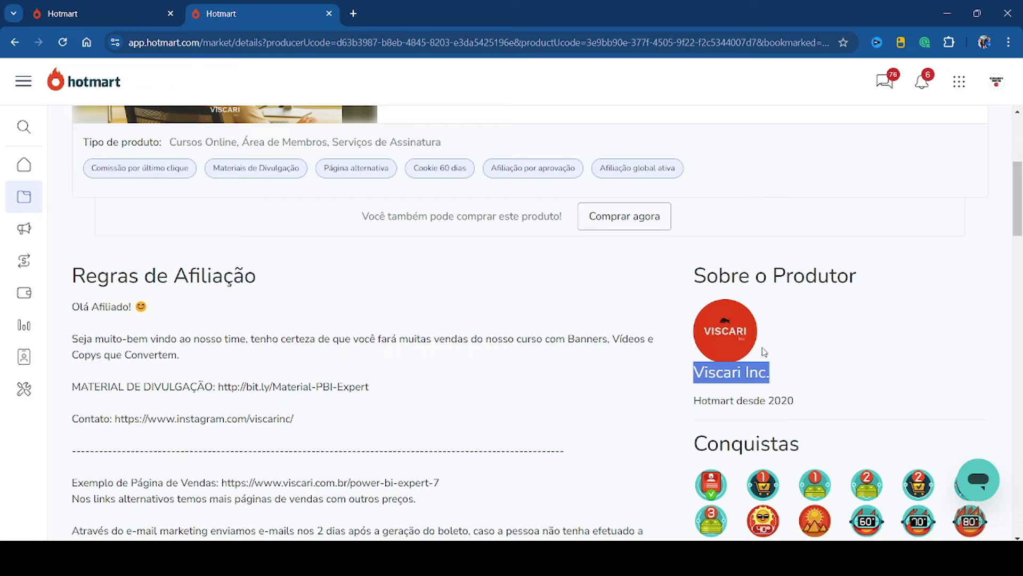
scroll(765, 352, "up", 10)
Switch to vidIQ, extend the keyword to "power bi expert na prática funciona", look it up and view its related keywords.
key("alt+Tab")
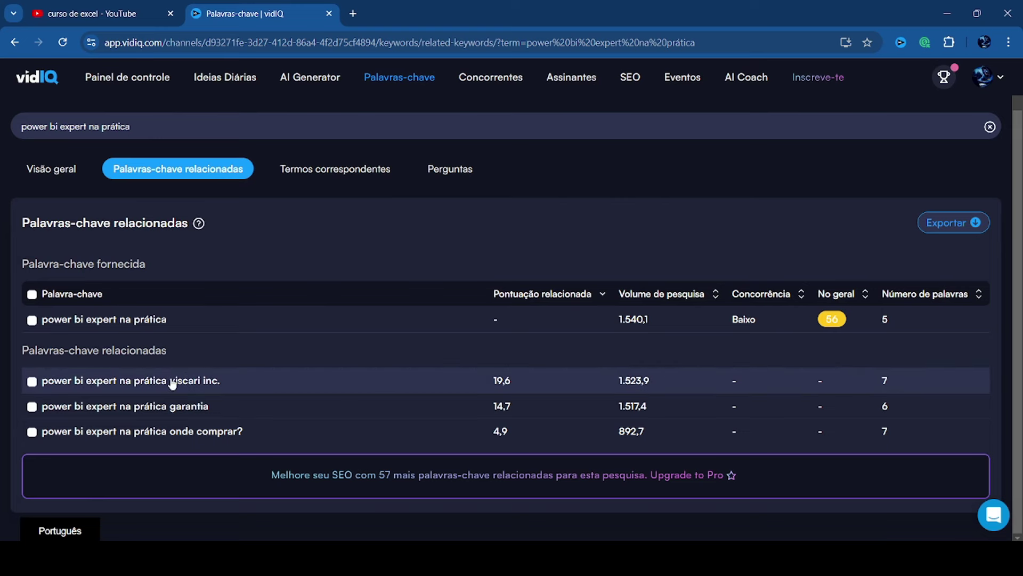
left_click(158, 127)
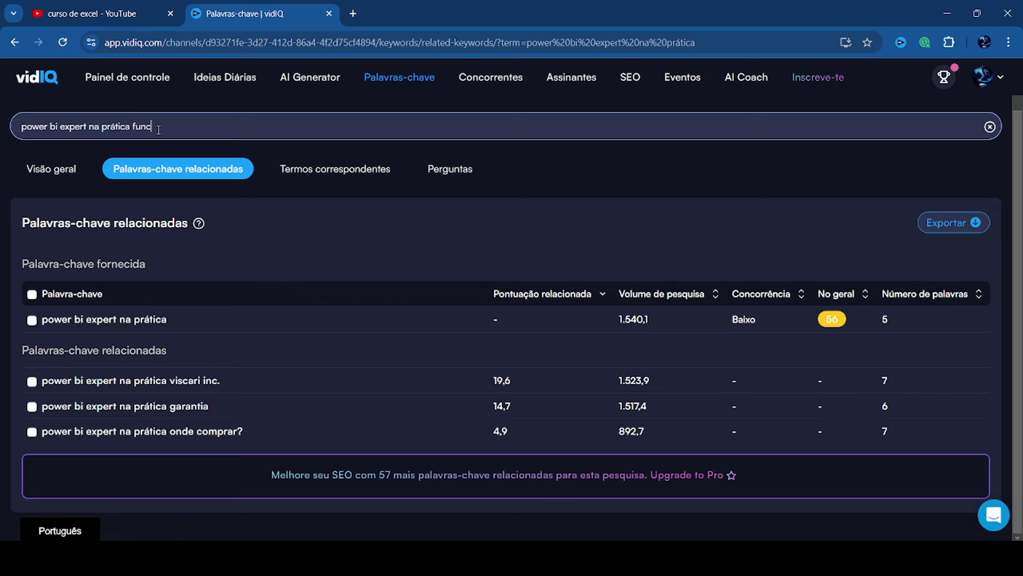
key("Return")
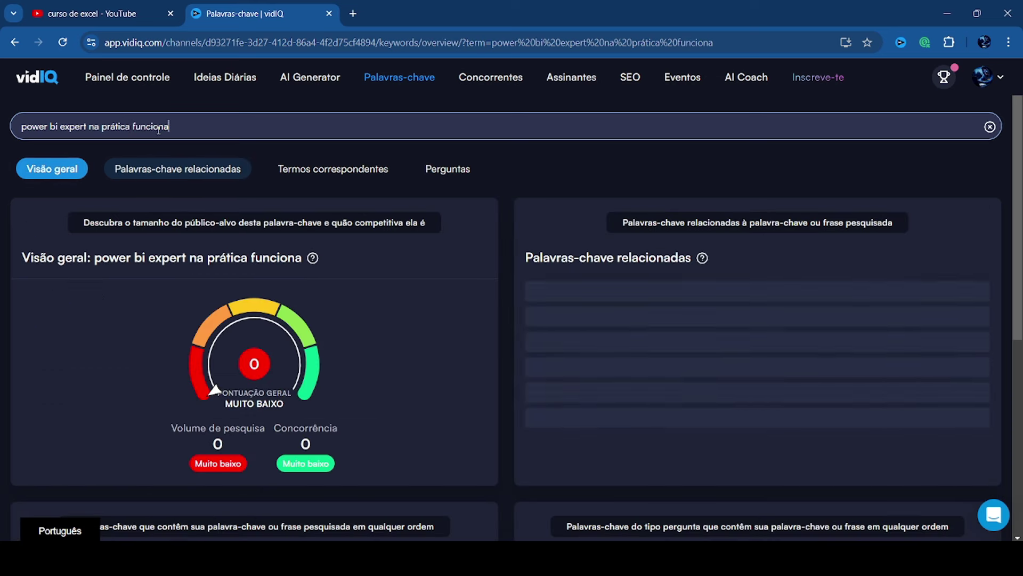
left_click(197, 176)
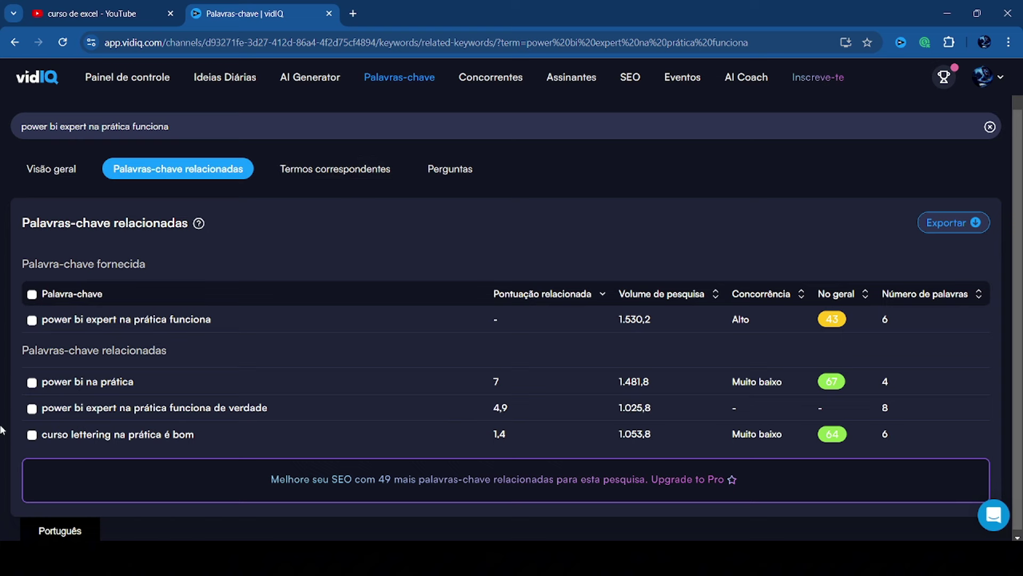